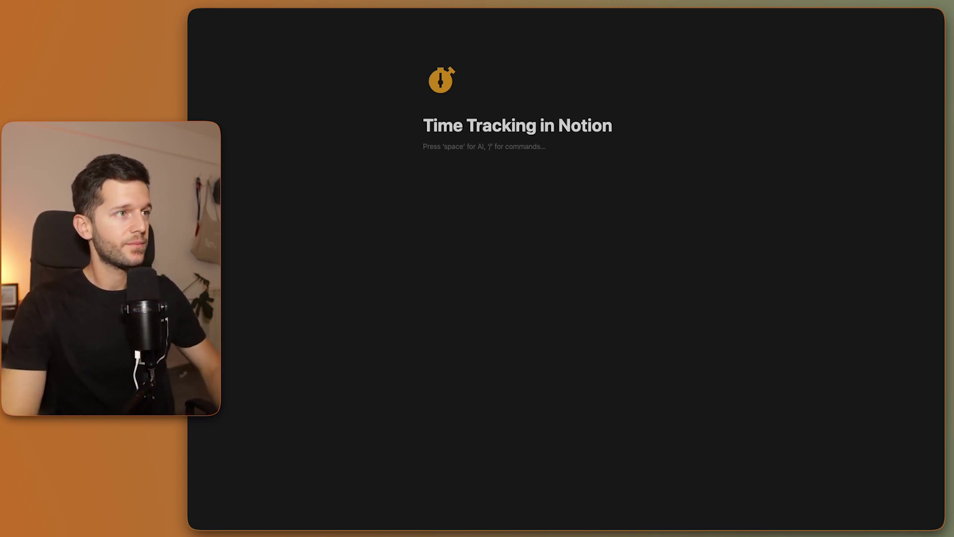
Insert two inline databases on the page, titled Simple tasks database and Time Log
{"action": "type", "text": "/data"}
{"action": "key", "text": "Return"}
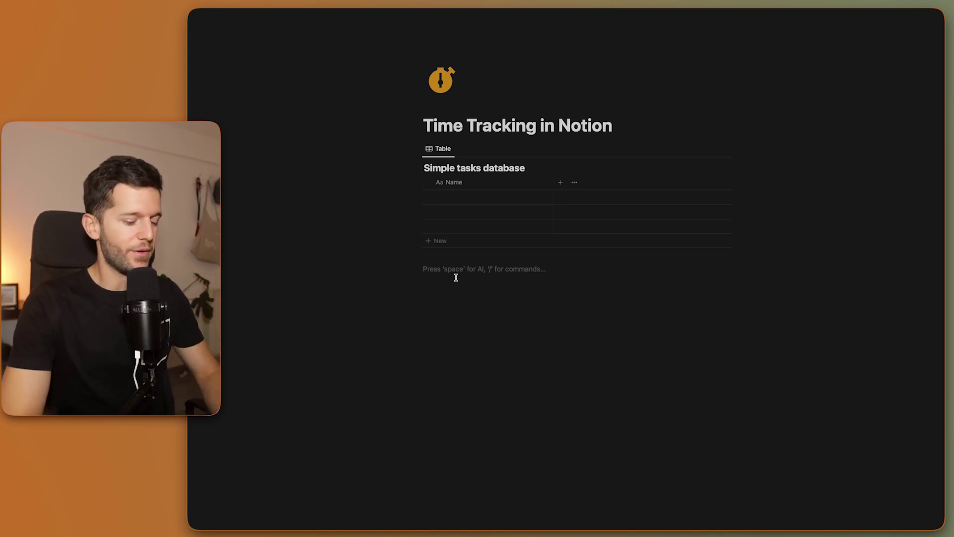
{"action": "type", "text": "/data"}
{"action": "key", "text": "Return"}
{"action": "type", "text": "Time Log"}
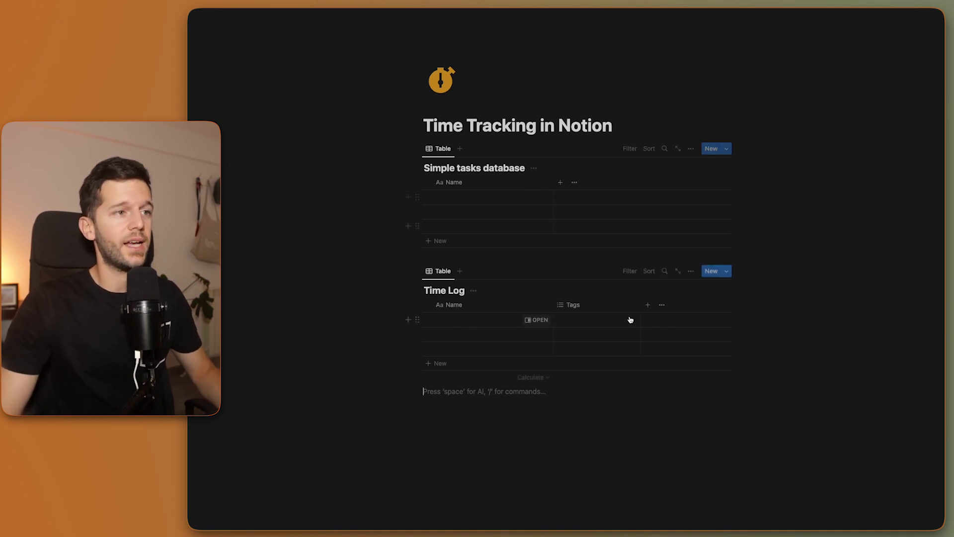
Turn the Time Log's Tags property into a two-way relation to Simple tasks database, named Task
{"action": "left_click", "coordinate": [569, 310]}
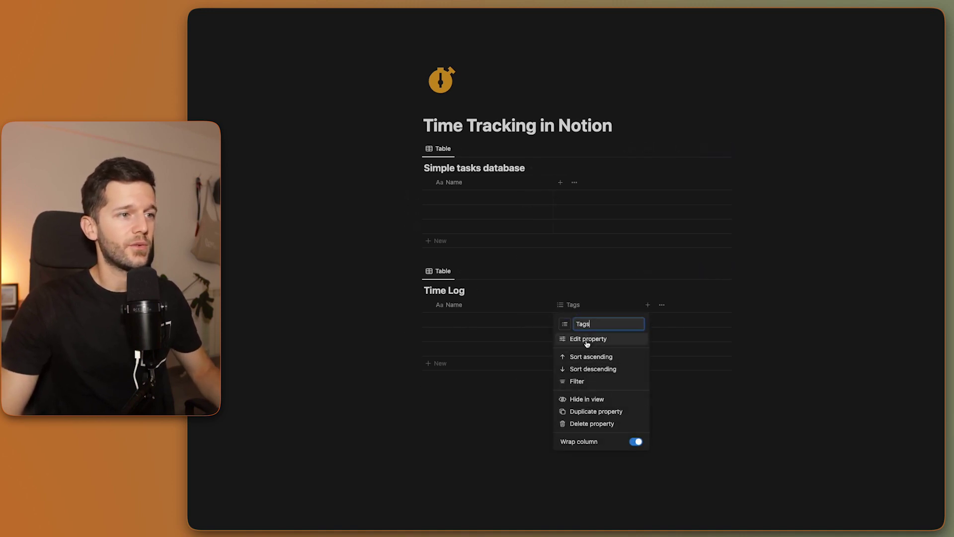
{"action": "left_click", "coordinate": [589, 336]}
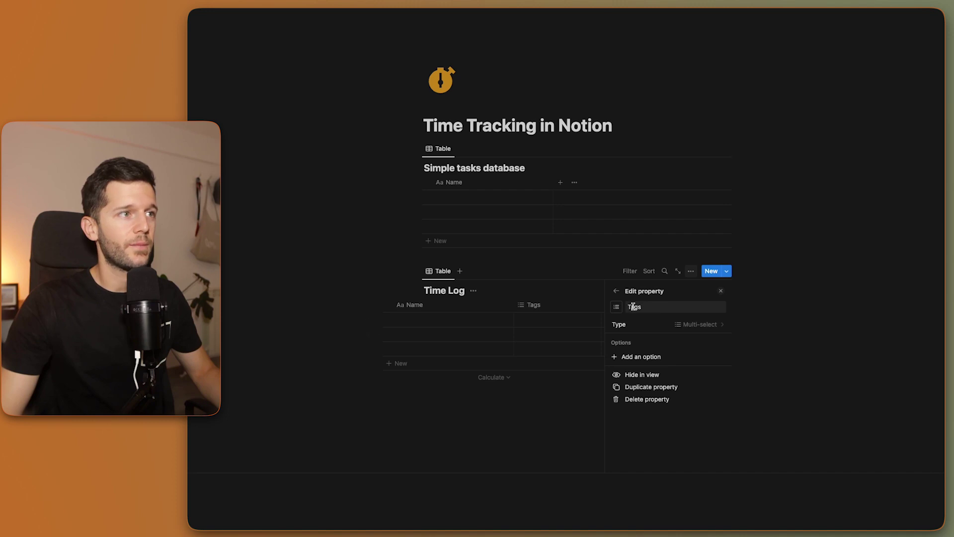
{"action": "left_click", "coordinate": [641, 324]}
{"action": "left_click", "coordinate": [674, 445]}
{"action": "left_click", "coordinate": [657, 342]}
{"action": "left_click", "coordinate": [719, 347]}
{"action": "left_click", "coordinate": [668, 394]}
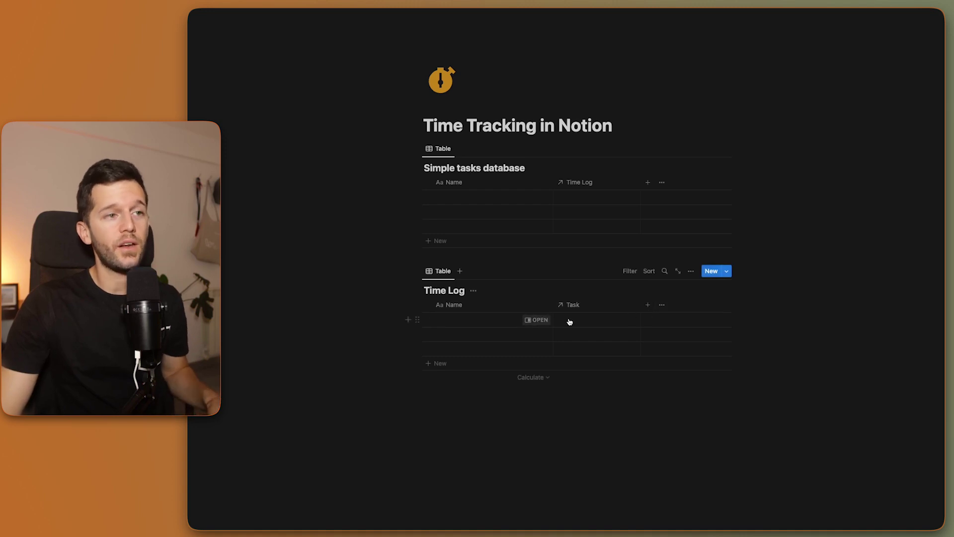
Add the date properties Start and End and a checkbox property named Active Log to the Time Log database
{"action": "left_click", "coordinate": [648, 305]}
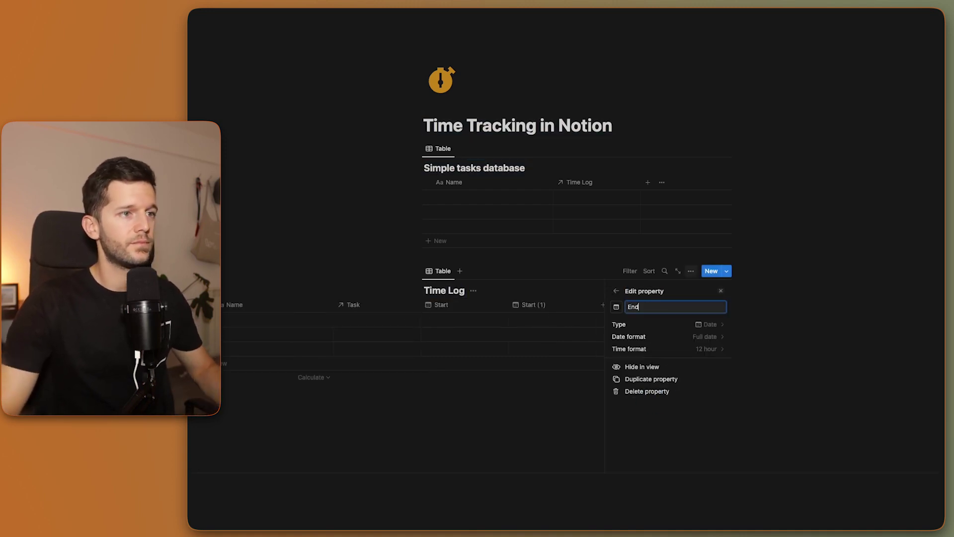
{"action": "key", "text": "Escape"}
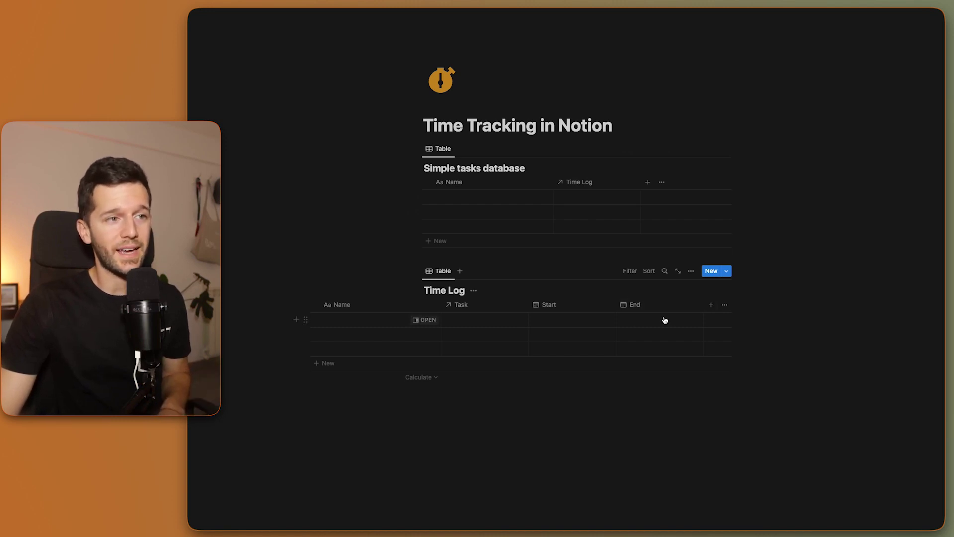
{"action": "left_click", "coordinate": [713, 306]}
{"action": "type", "text": "check"}
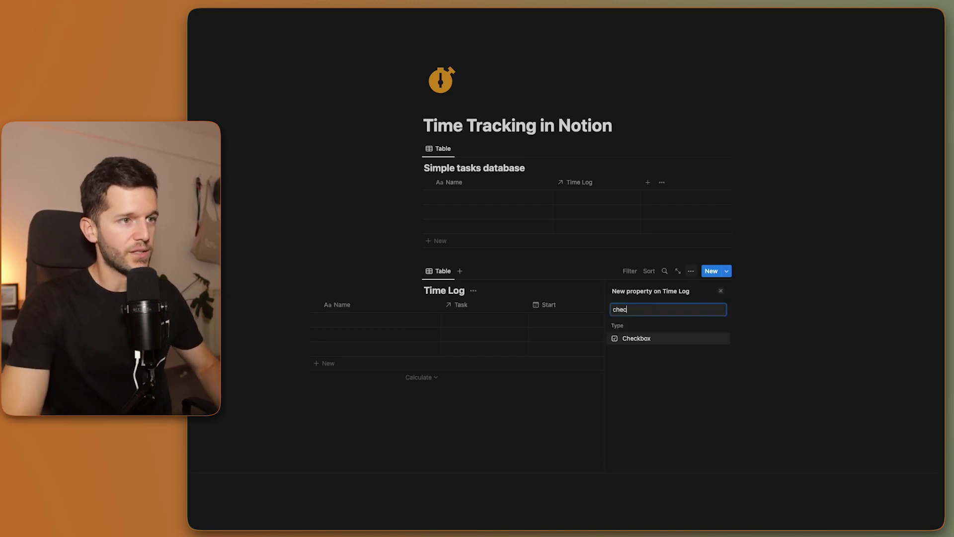
{"action": "key", "text": "Return"}
{"action": "type", "text": "Active Log"}
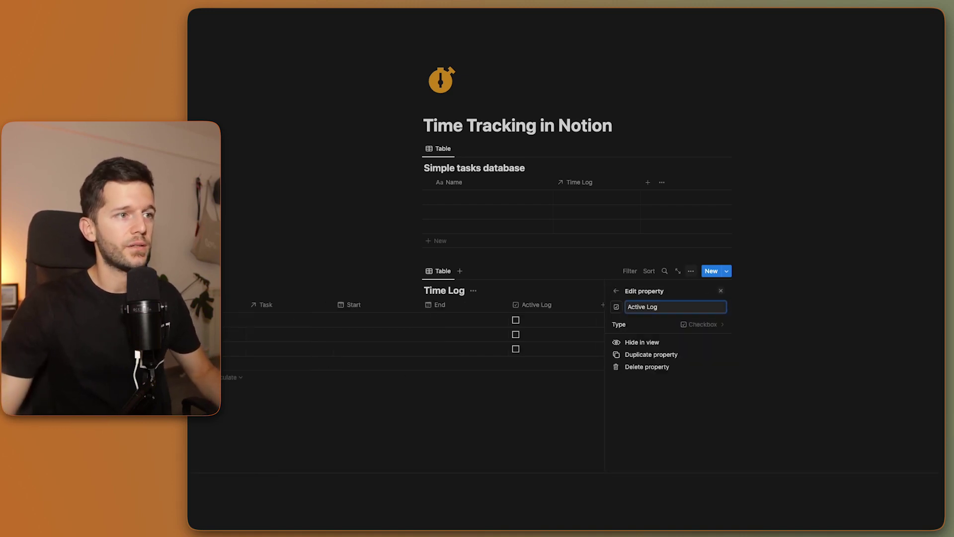
{"action": "key", "text": "Escape"}
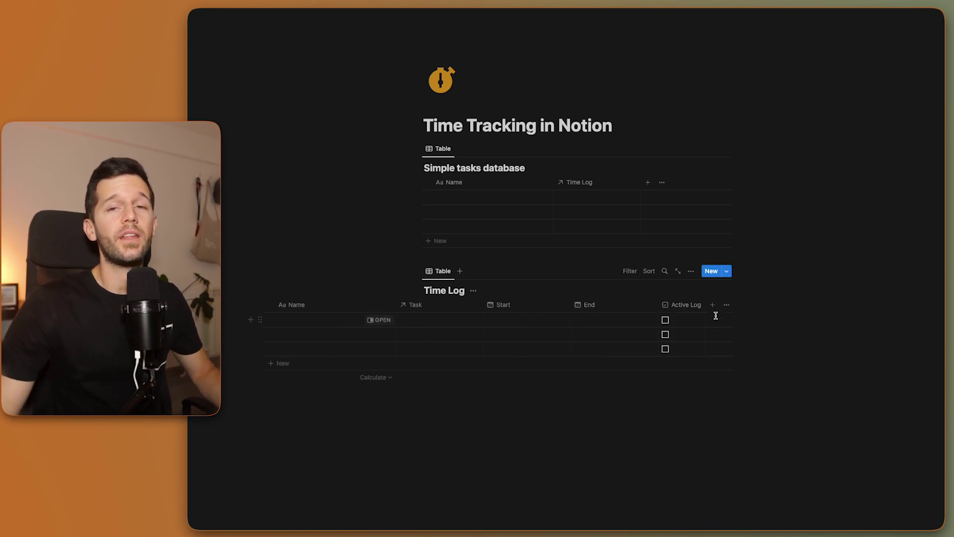
Add a Person property to the Time Log database
{"action": "left_click", "coordinate": [714, 305]}
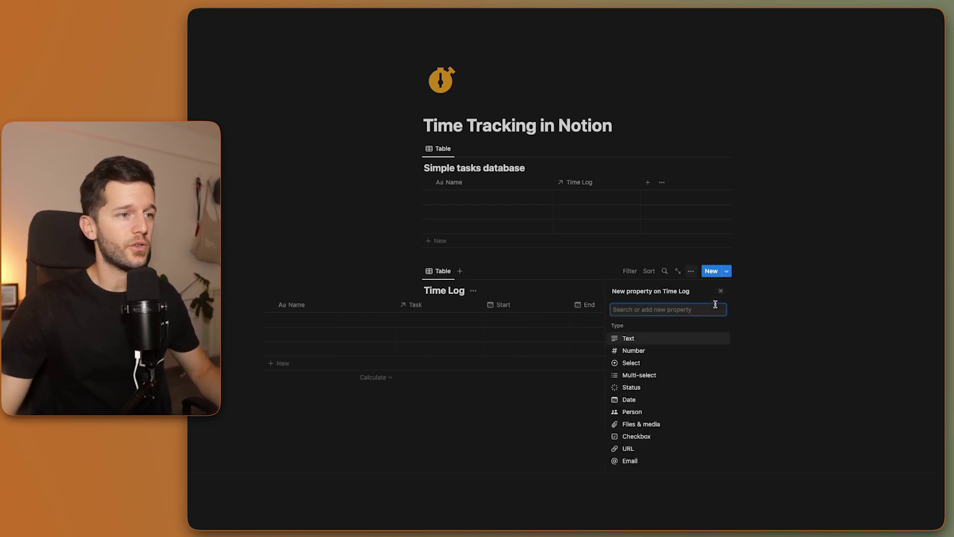
{"action": "type", "text": "per"}
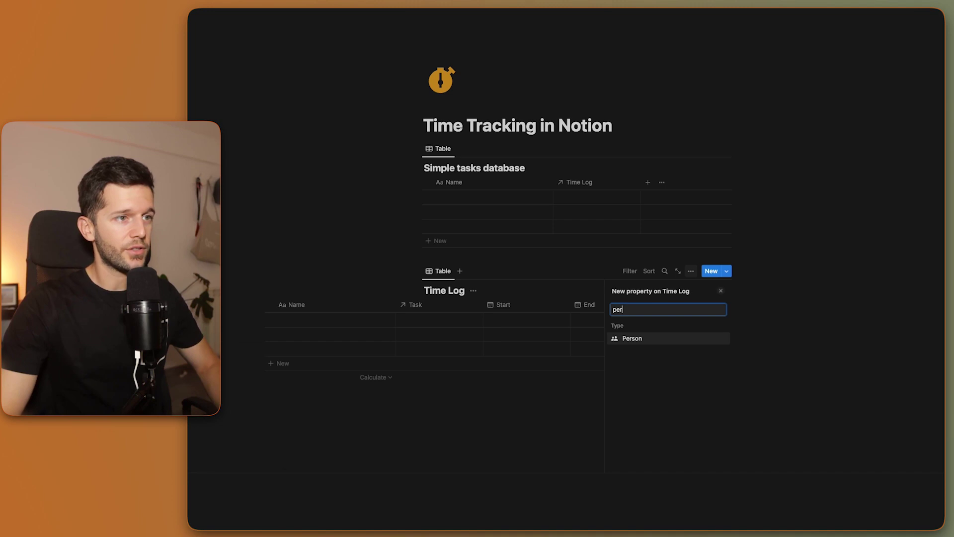
{"action": "key", "text": "Return"}
{"action": "key", "text": "Escape"}
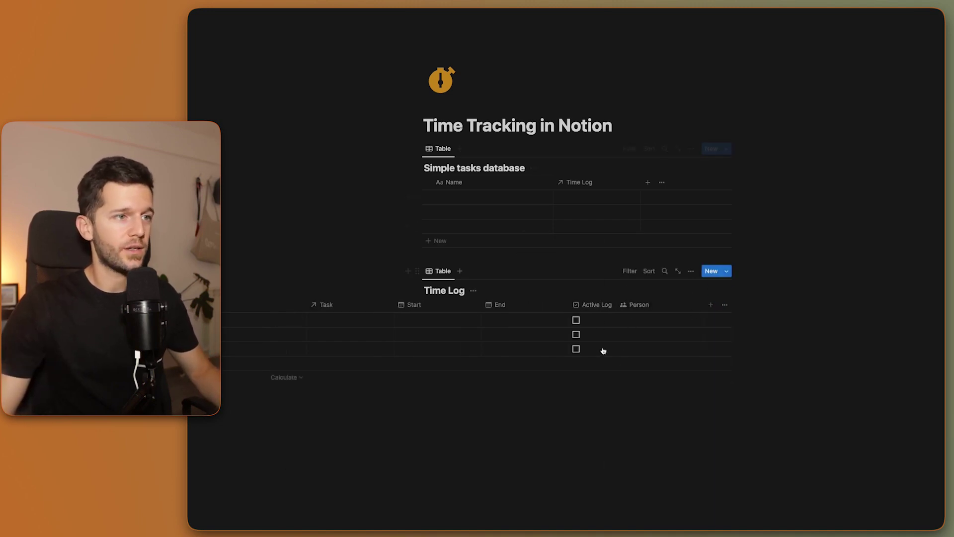
{"action": "scroll", "coordinate": [615, 320], "scroll_direction": "left", "scroll_amount": 5}
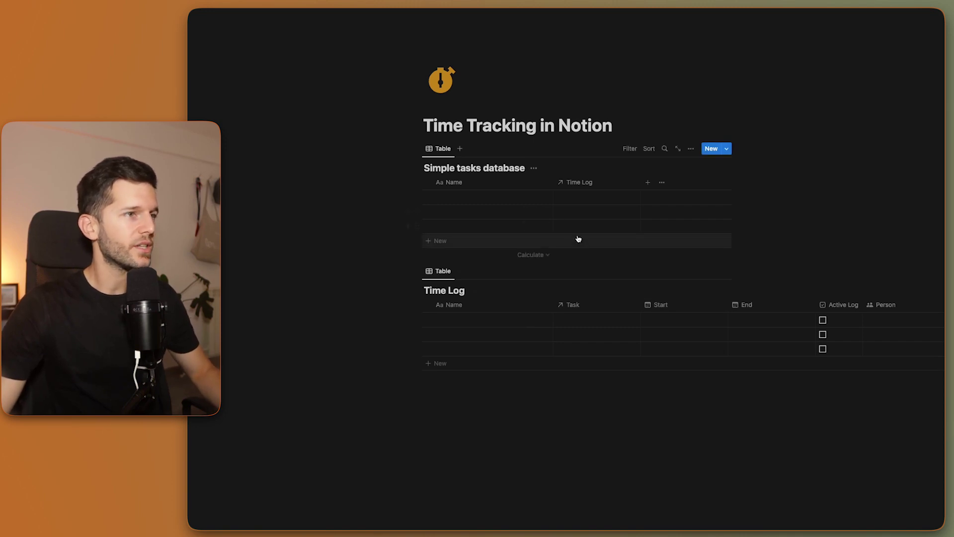
Create a new template in Simple tasks database titled Time Log Template
{"action": "left_click", "coordinate": [727, 149]}
{"action": "left_click", "coordinate": [669, 205]}
{"action": "type", "text": "Time Log Template"}
{"action": "key", "text": "Return"}
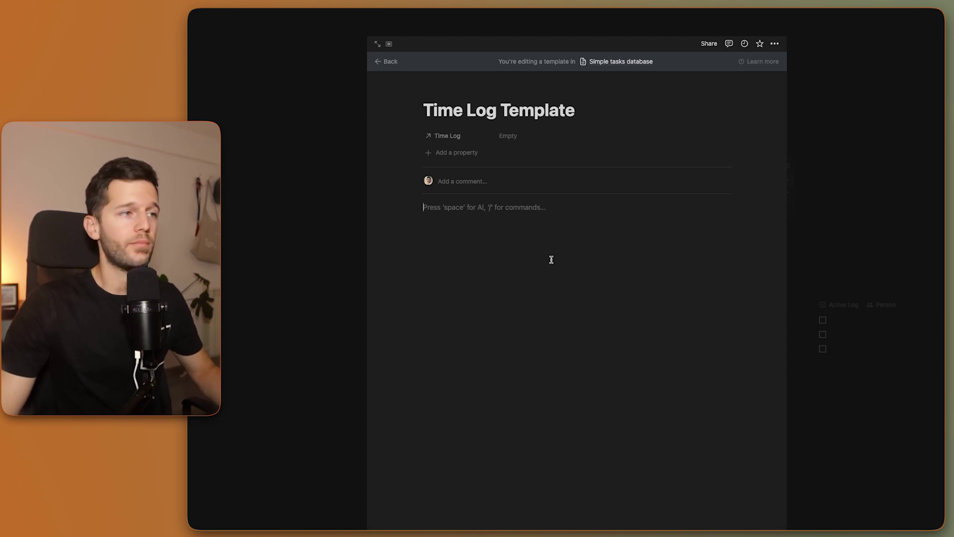
Insert a linked view of the Time Log database into the body of the template
{"action": "type", "text": "/linked"}
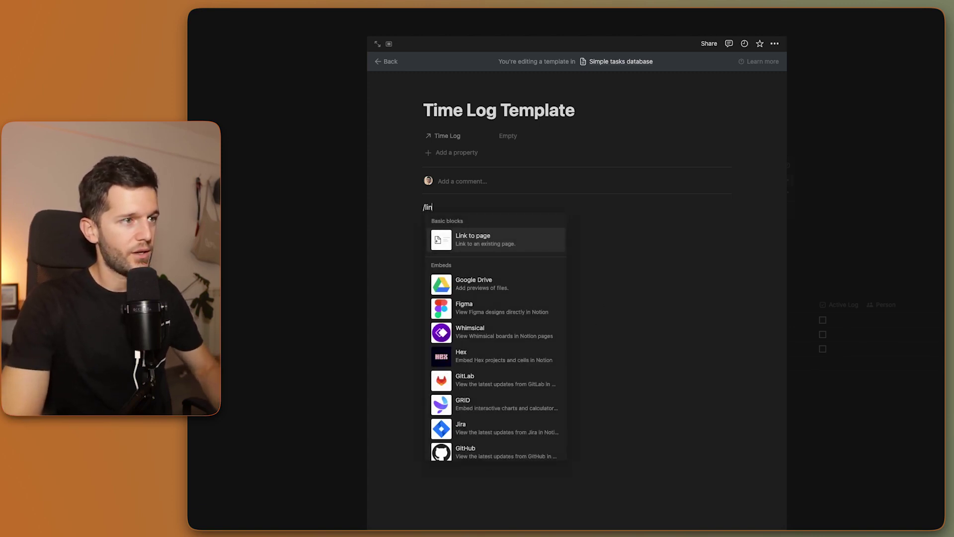
{"action": "key", "text": "Return"}
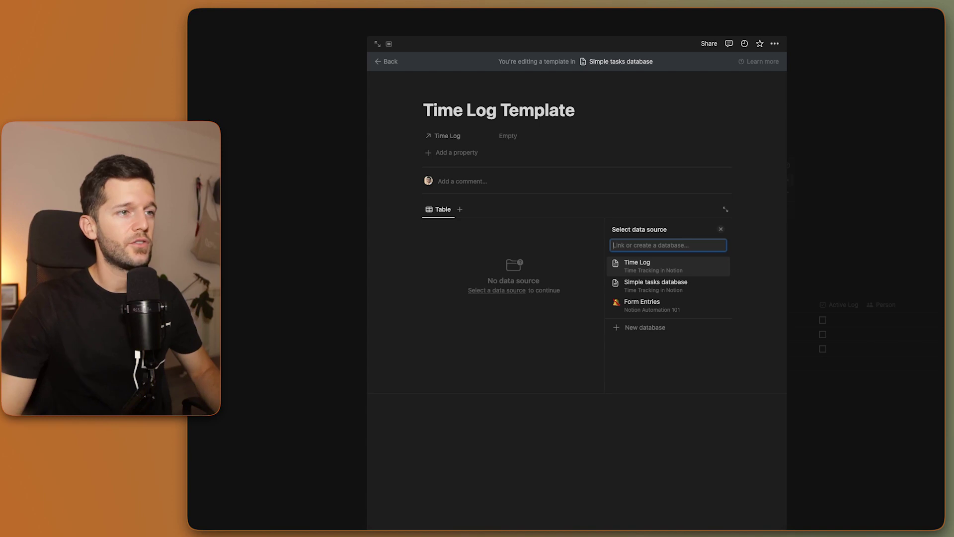
{"action": "key", "text": "Return"}
{"action": "key", "text": "Return"}
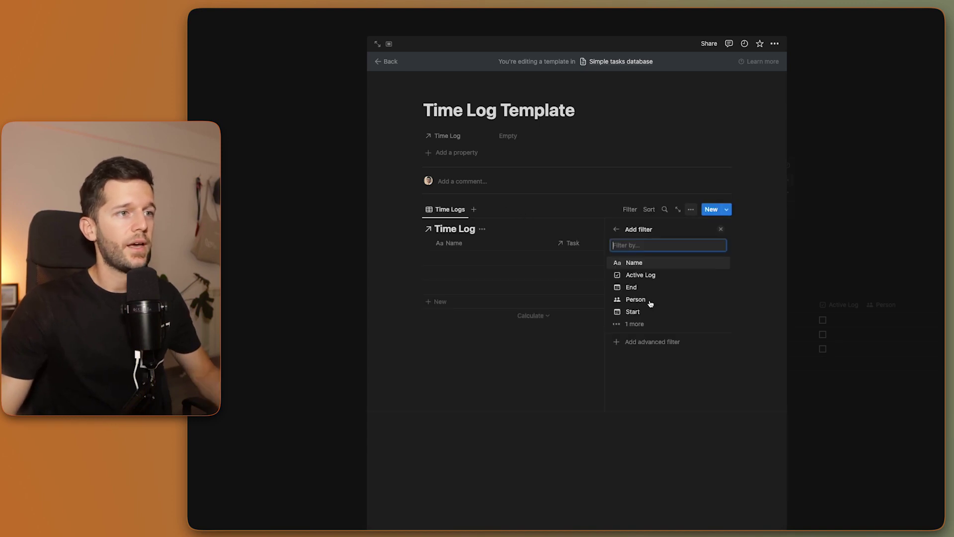
Filter the linked Time Log view so that Task contains Time Log Template
{"action": "left_click", "coordinate": [617, 328]}
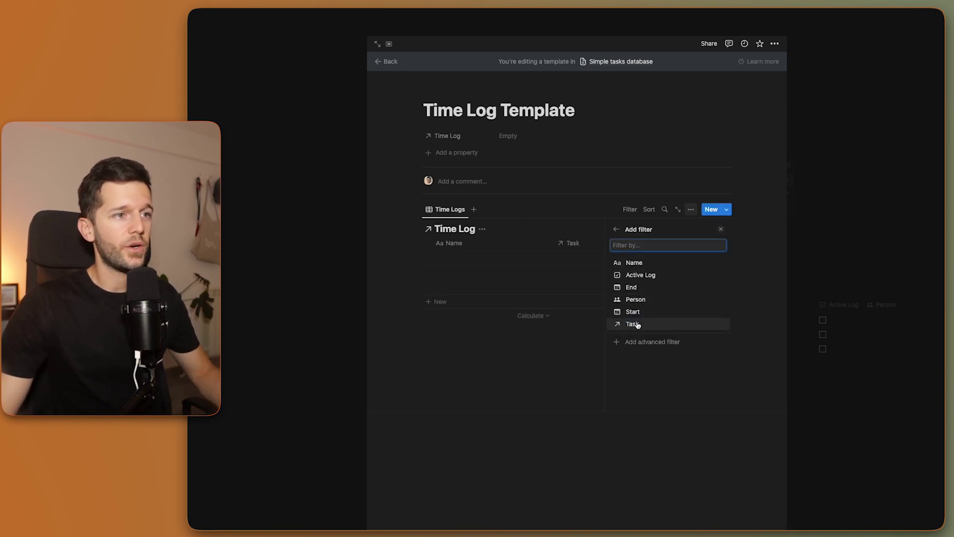
{"action": "left_click", "coordinate": [638, 325]}
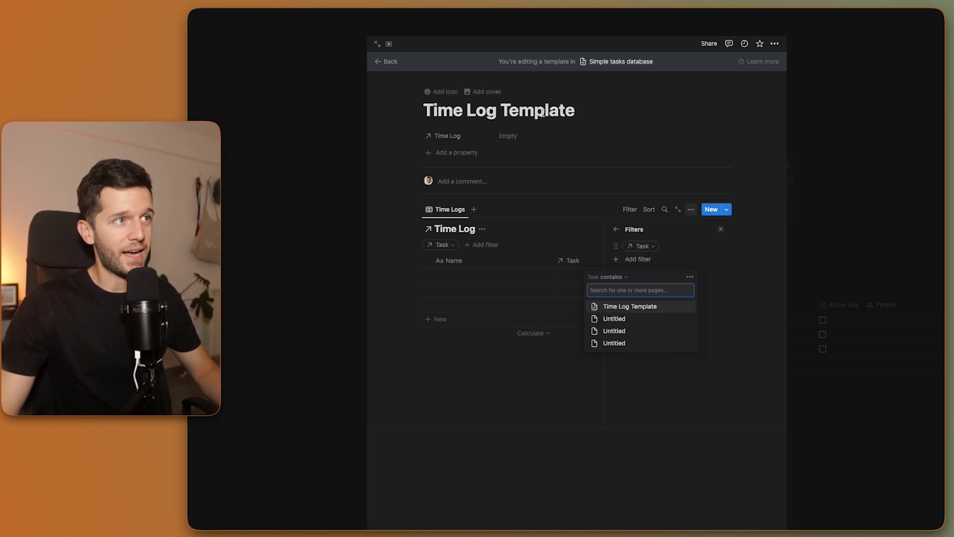
{"action": "left_click", "coordinate": [624, 306]}
Rearrange the linked view's columns: hide Task, narrow the date columns and place Person before Active Log
{"action": "left_click", "coordinate": [572, 243]}
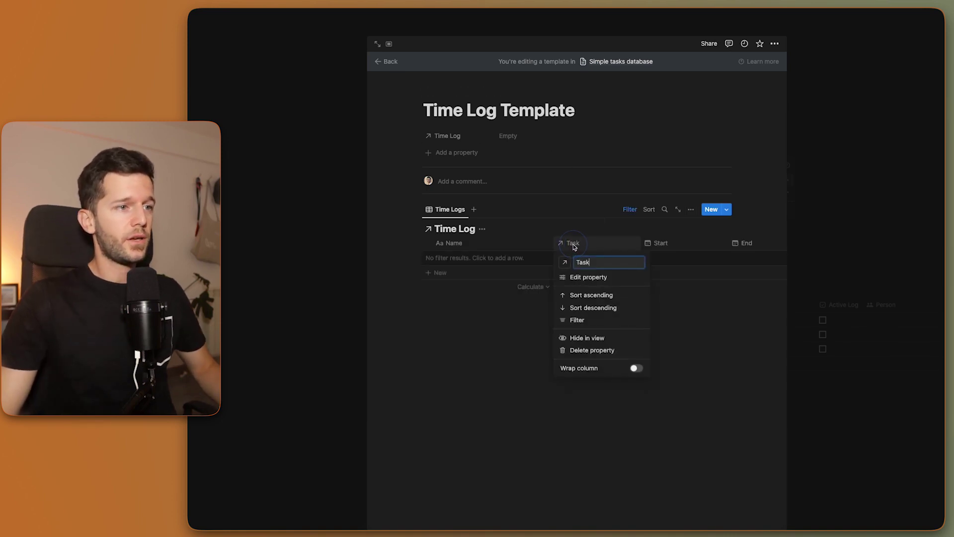
{"action": "left_click", "coordinate": [569, 340]}
{"action": "left_click_drag", "start_coordinate": [639, 245], "coordinate": [615, 242]}
{"action": "left_click_drag", "start_coordinate": [773, 244], "coordinate": [621, 260]}
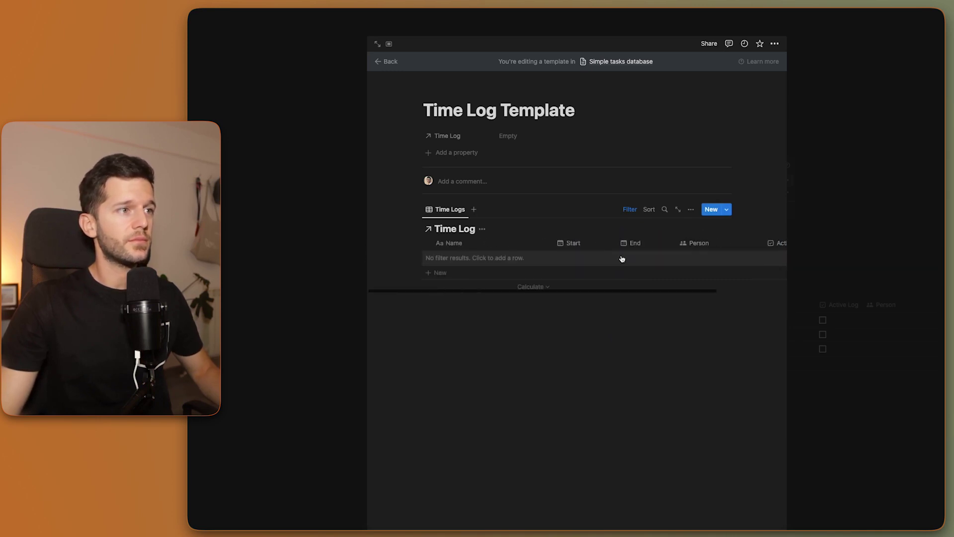
Sort the linked Time Log view by Start in descending order and hide its database title
{"action": "left_click", "coordinate": [586, 243]}
{"action": "left_click", "coordinate": [574, 305]}
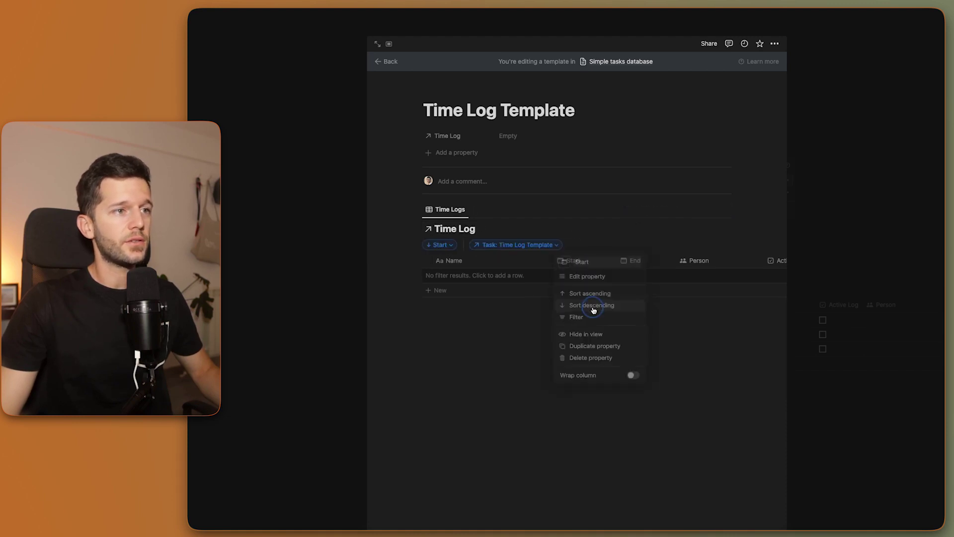
{"action": "left_click", "coordinate": [395, 314]}
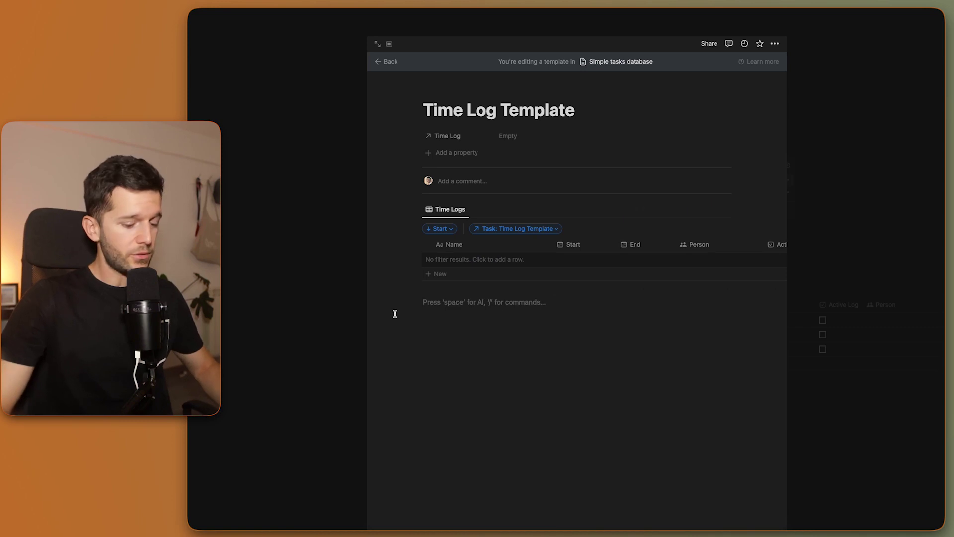
Add a button below the linked view named Start Logging with a green play icon
{"action": "type", "text": "/but"}
{"action": "key", "text": "Return"}
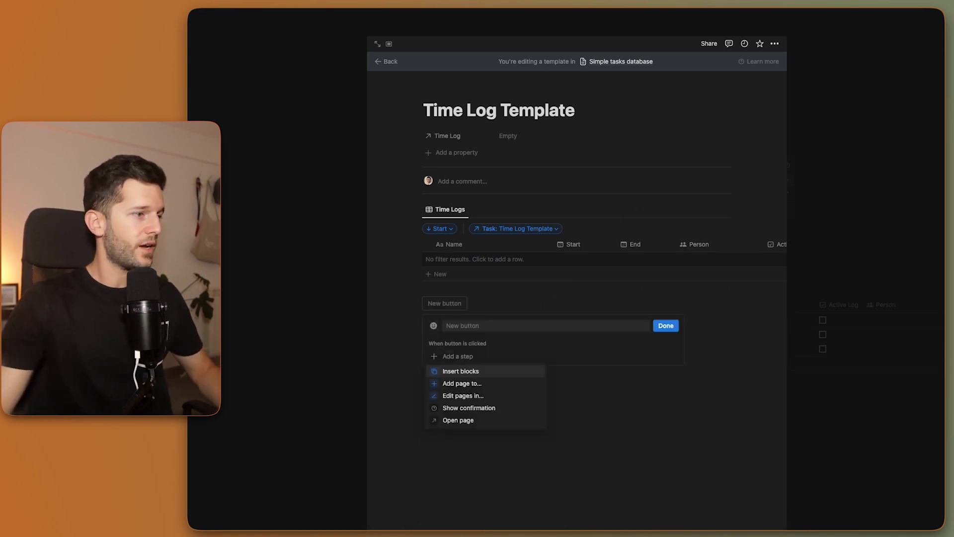
{"action": "type", "text": "Sta"}
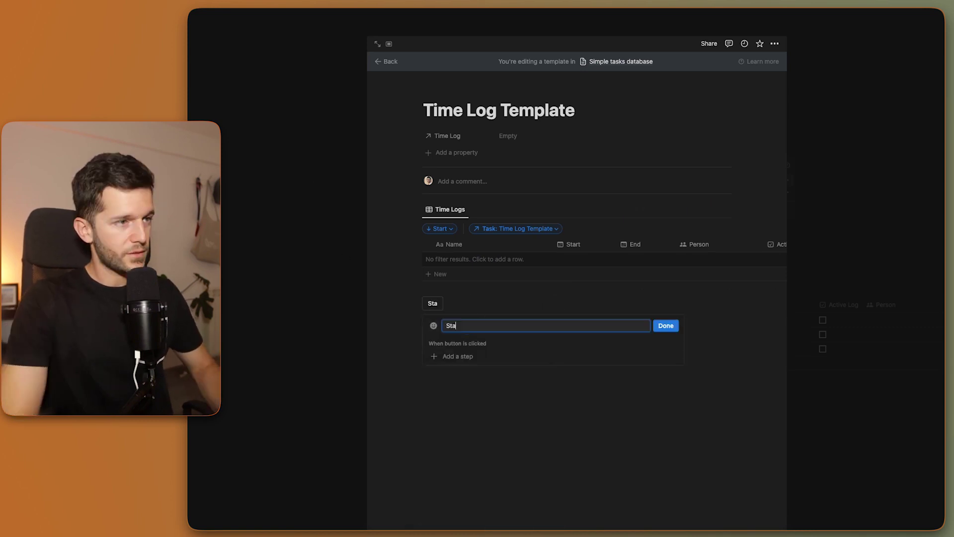
{"action": "type", "text": "rt Logging"}
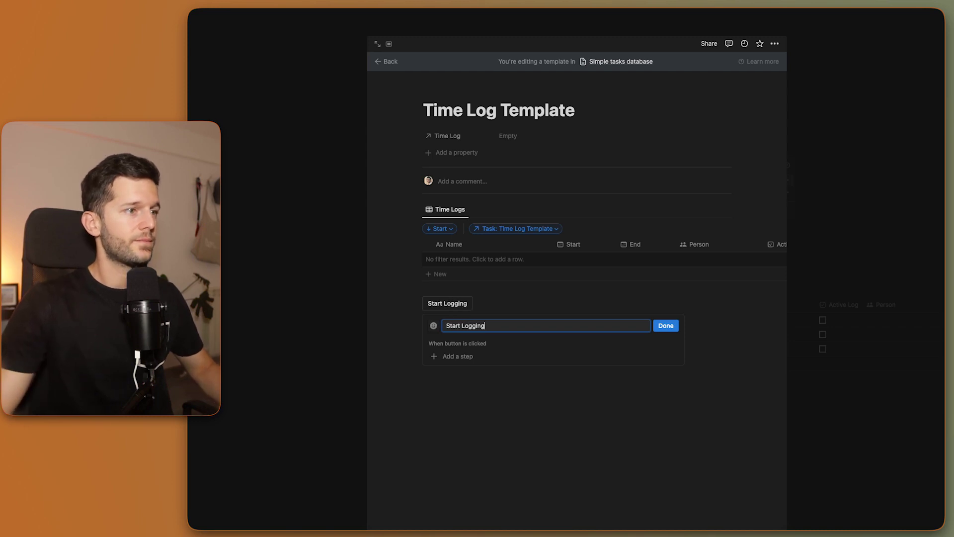
Make the Start Logging button add a page to the Time Log database with the name Time Log
{"action": "left_click", "coordinate": [462, 357]}
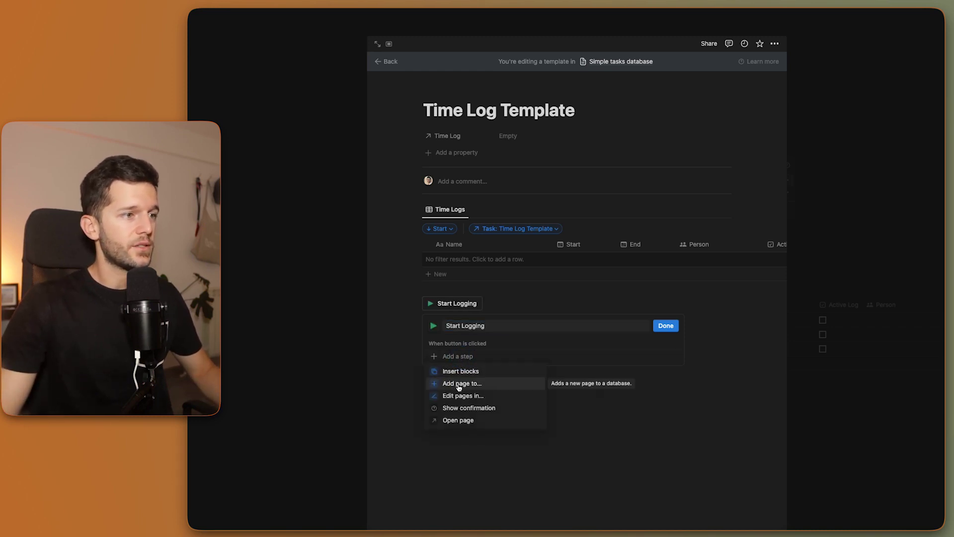
{"action": "left_click", "coordinate": [460, 389]}
{"action": "left_click", "coordinate": [501, 363]}
{"action": "left_click", "coordinate": [439, 395]}
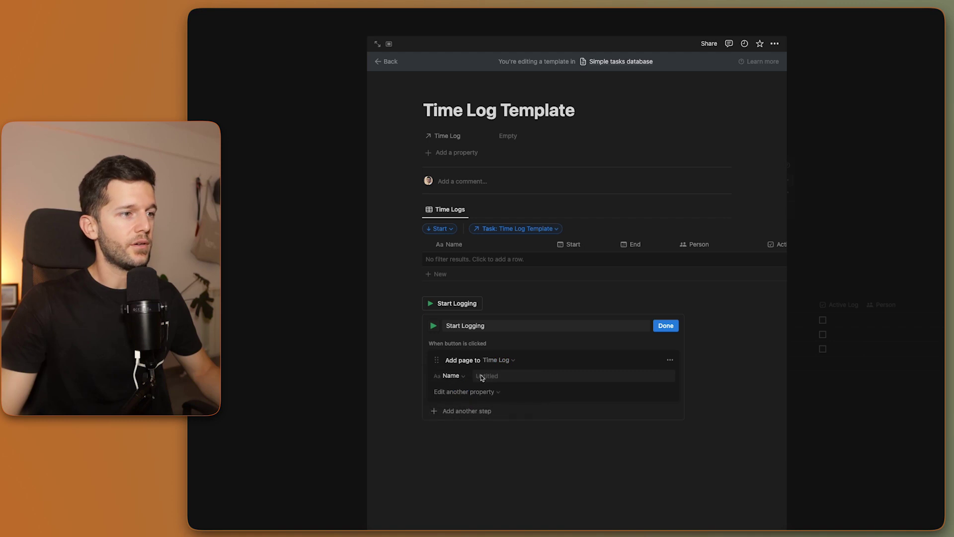
{"action": "left_click", "coordinate": [498, 378]}
{"action": "type", "text": "Time Log"}
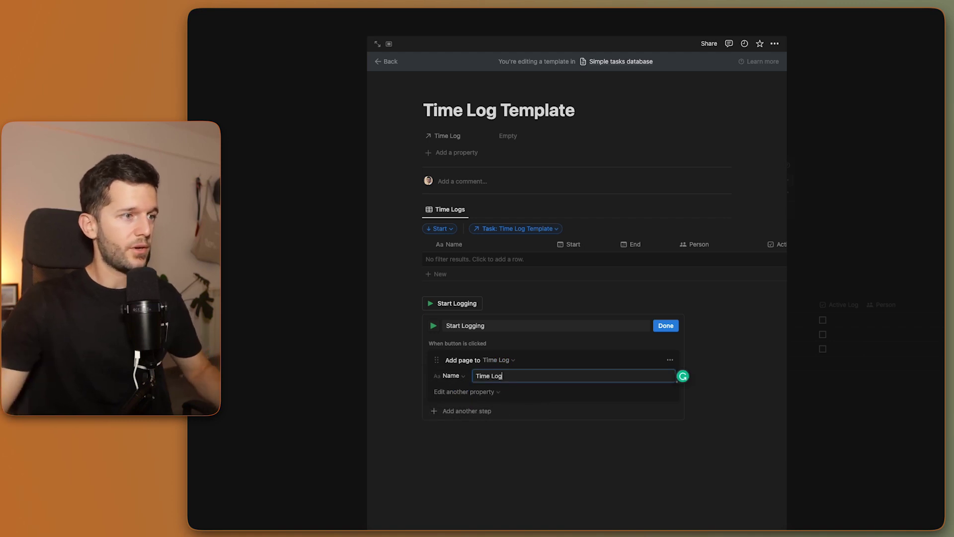
For the page the button adds, set Task to This page and Start to Now
{"action": "left_click", "coordinate": [450, 392]}
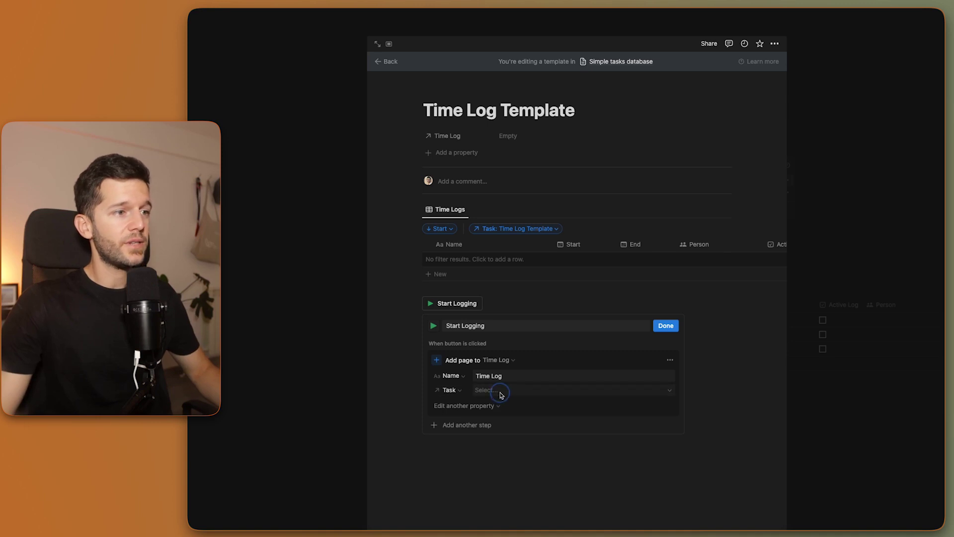
{"action": "left_click", "coordinate": [500, 391]}
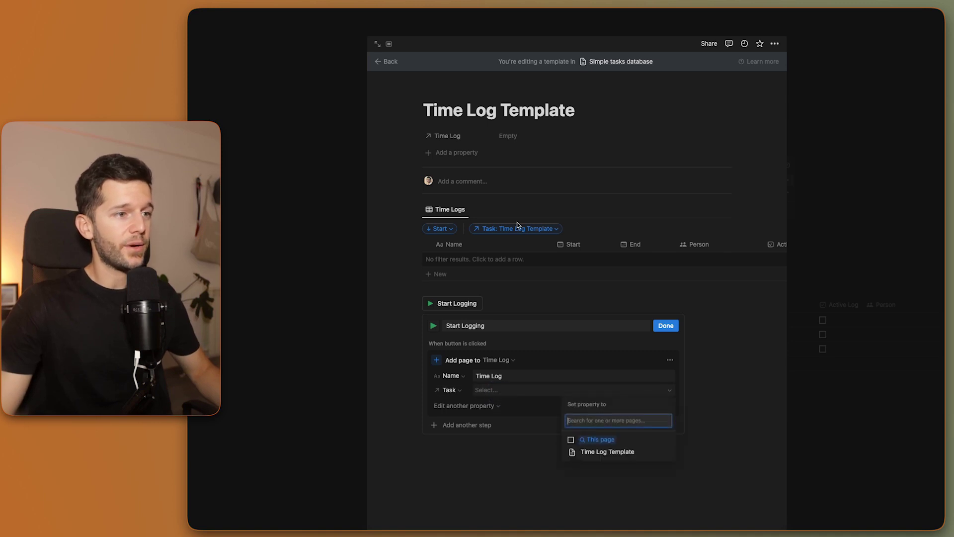
{"action": "left_click", "coordinate": [579, 439]}
{"action": "left_click", "coordinate": [465, 405]}
{"action": "left_click", "coordinate": [423, 480]}
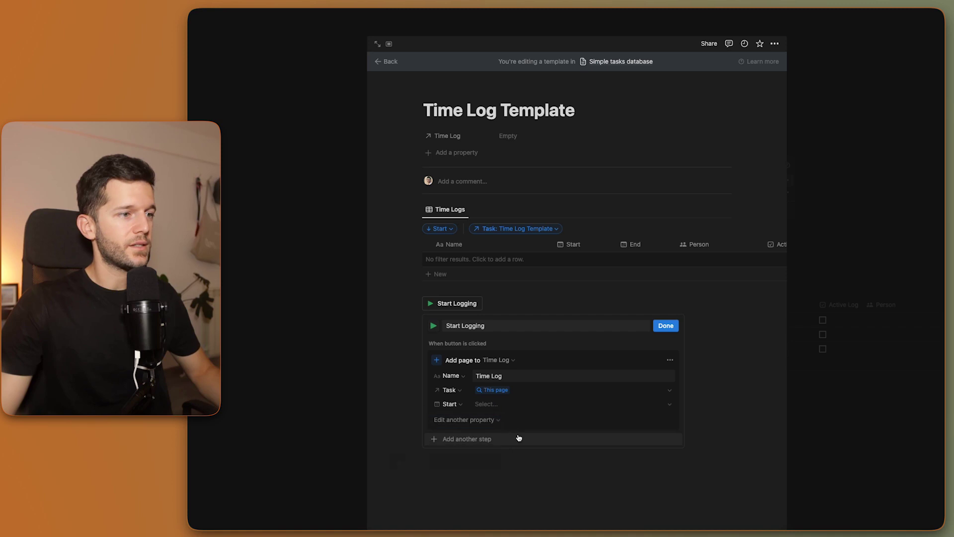
{"action": "left_click", "coordinate": [498, 405]}
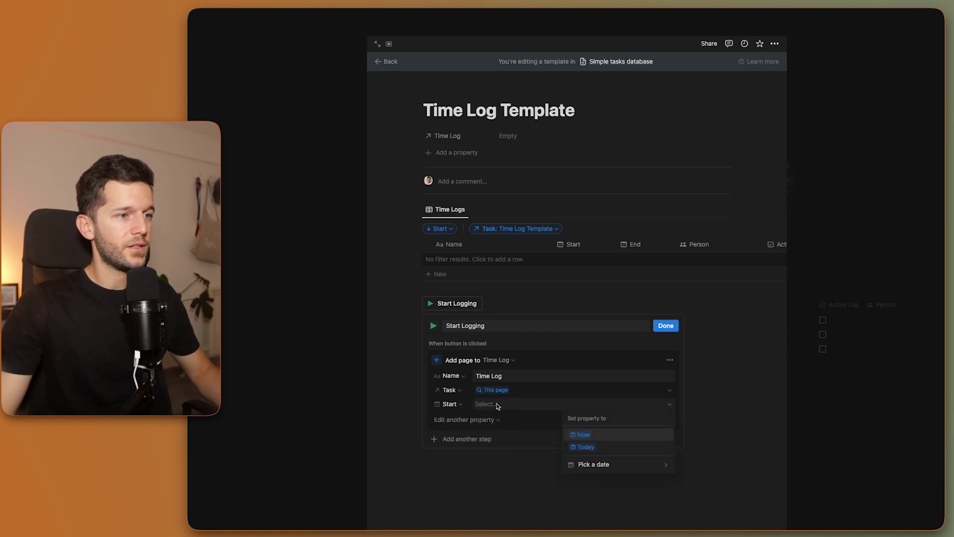
{"action": "left_click", "coordinate": [588, 437]}
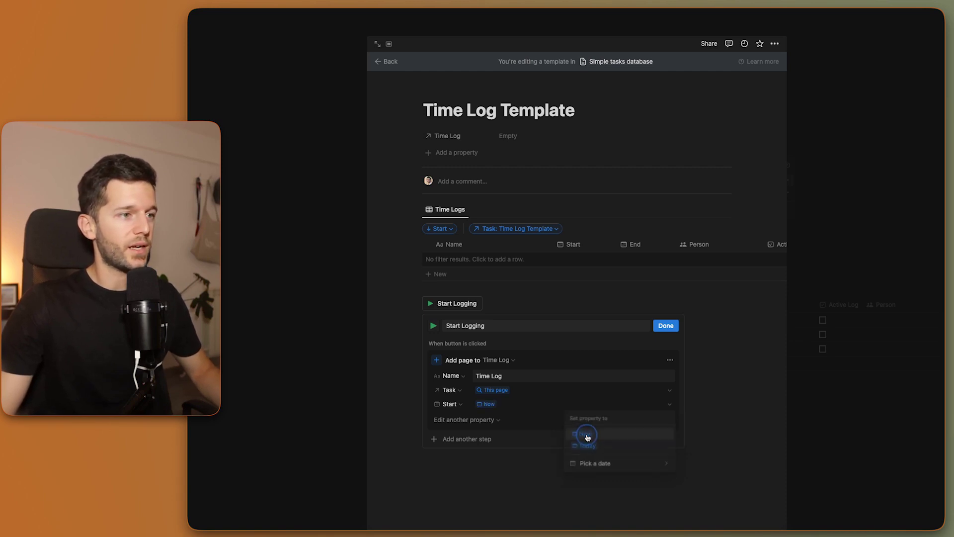
For the page Start Logging adds, set Active Log to checked and Person to Person who clicked button, and finish the button
{"action": "left_click", "coordinate": [499, 424]}
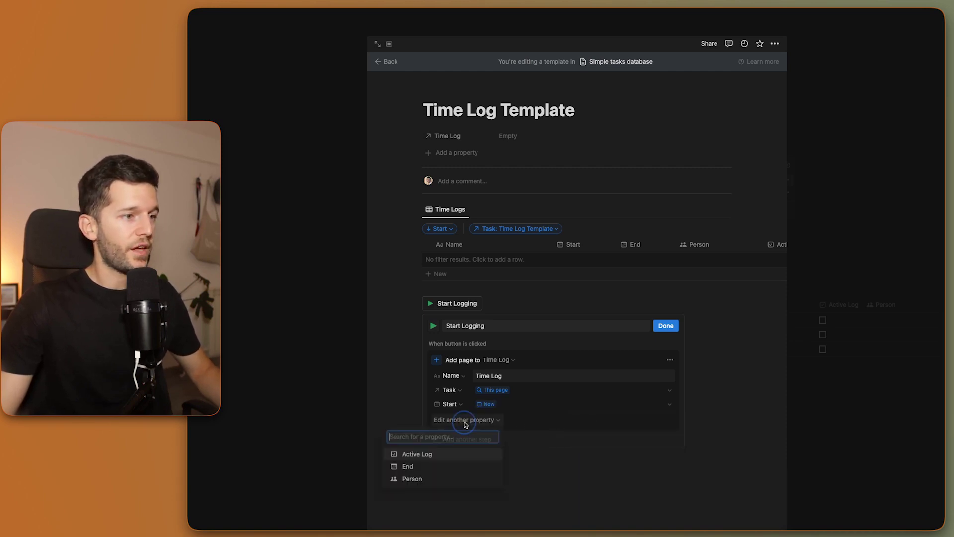
{"action": "left_click", "coordinate": [415, 454]}
{"action": "left_click", "coordinate": [502, 418]}
{"action": "left_click", "coordinate": [581, 460]}
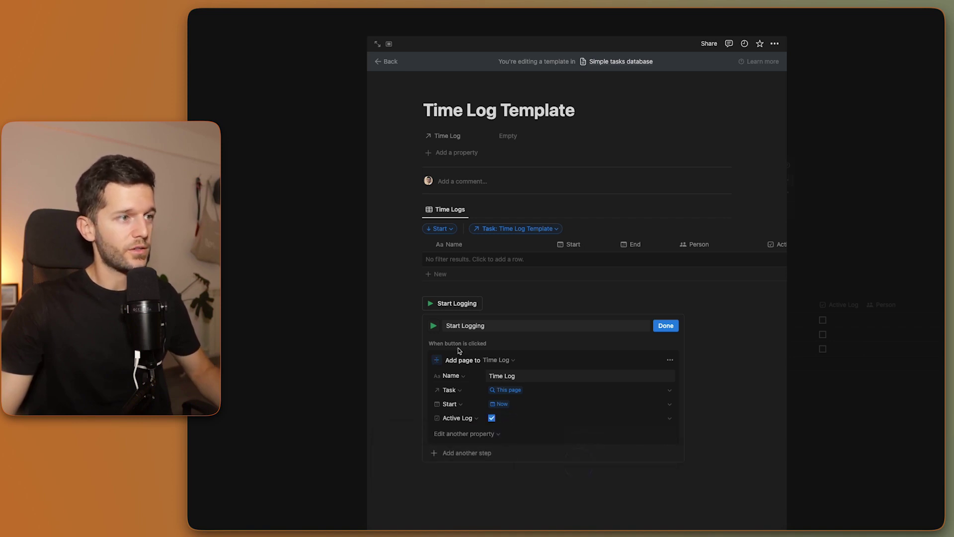
{"action": "left_click", "coordinate": [473, 432]}
{"action": "left_click", "coordinate": [413, 482]}
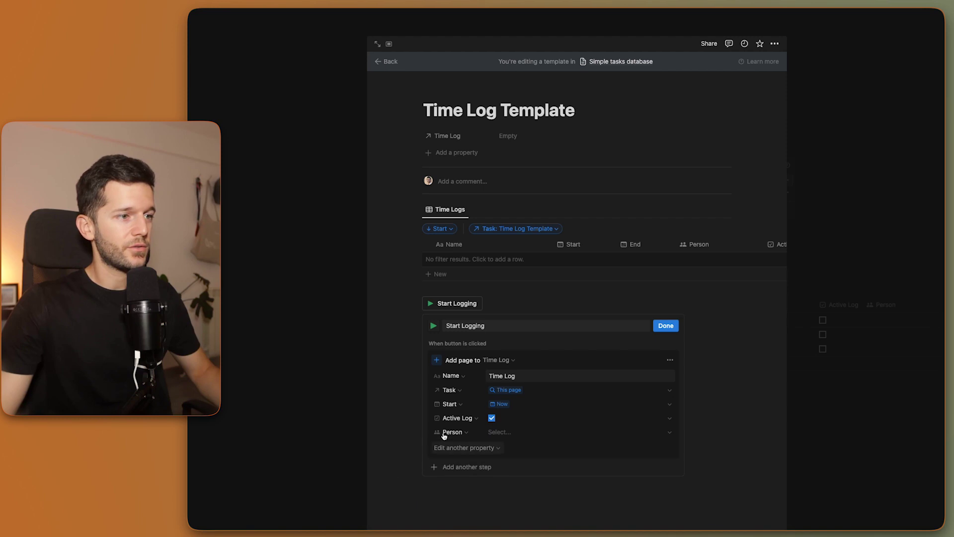
{"action": "left_click", "coordinate": [518, 436]}
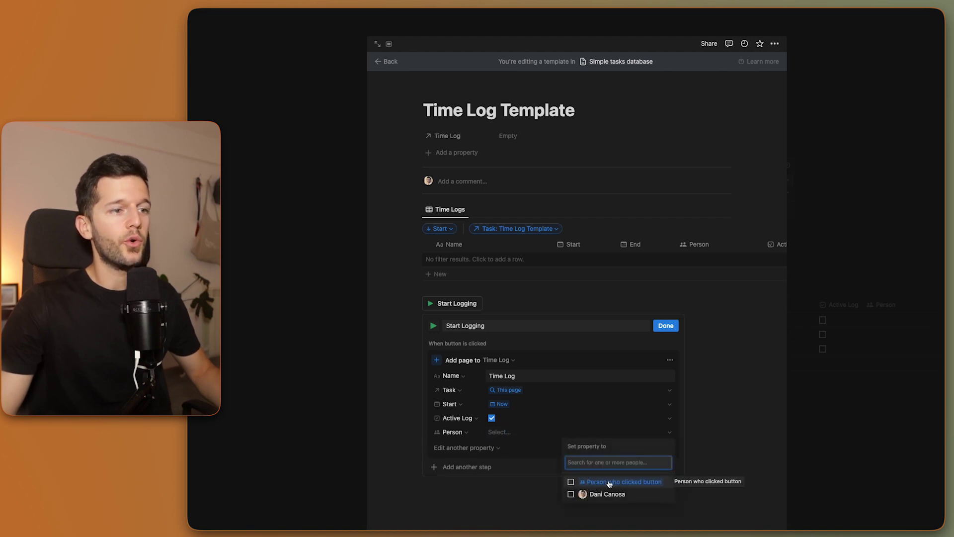
{"action": "left_click", "coordinate": [571, 483]}
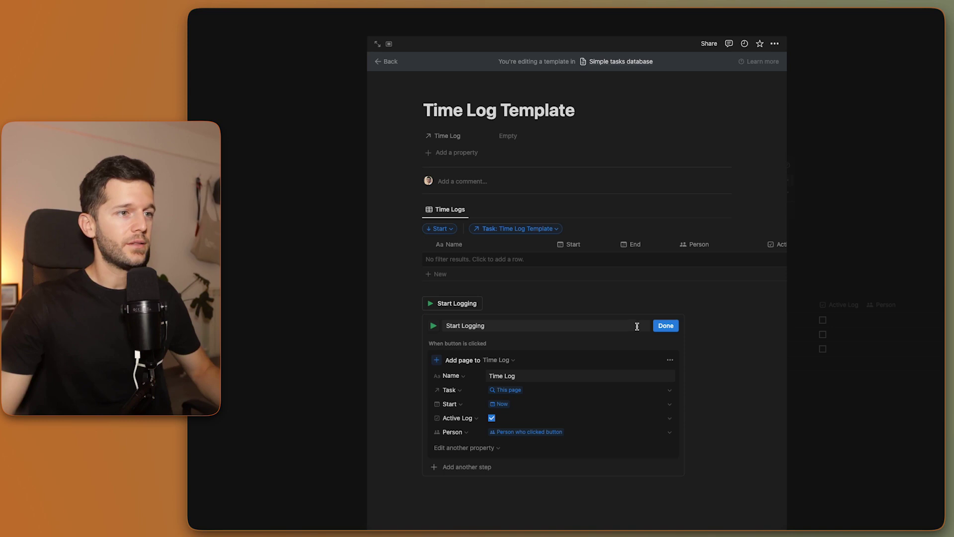
{"action": "left_click", "coordinate": [666, 325]}
Add a second button below Start Logging, named Stop Logging with a red square icon
{"action": "left_click", "coordinate": [459, 328]}
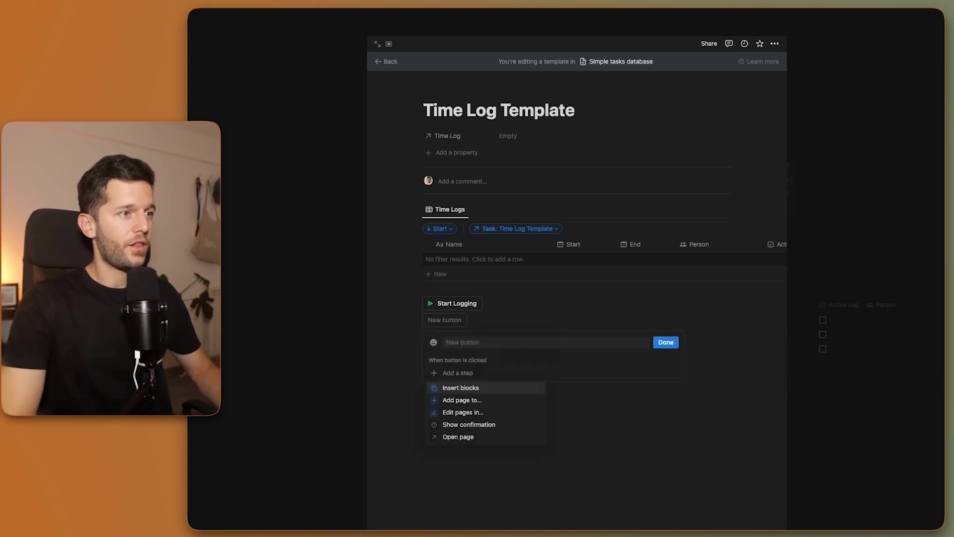
{"action": "left_click", "coordinate": [479, 343]}
{"action": "type", "text": "Stop Logging"}
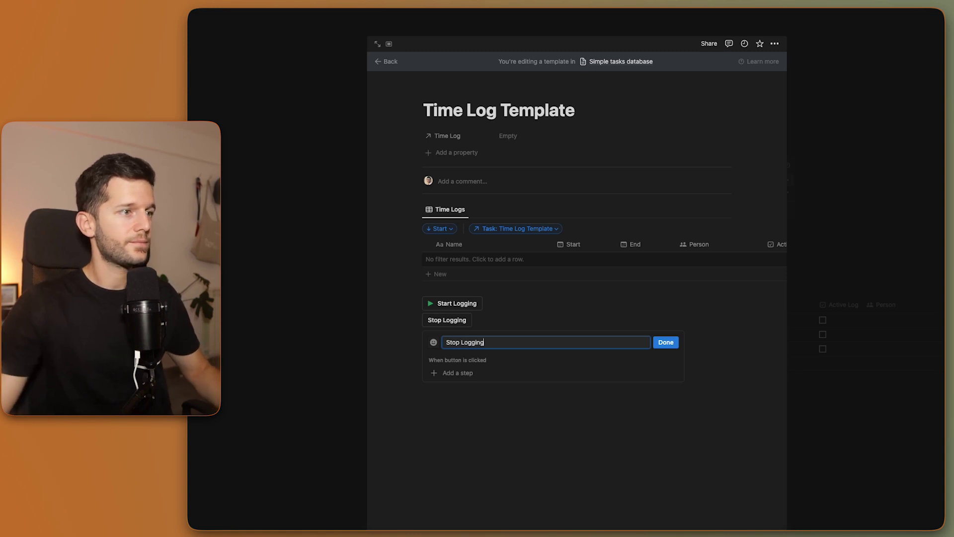
Give the Stop Logging button a step that edits pages in the Time Log database
{"action": "left_click", "coordinate": [457, 372]}
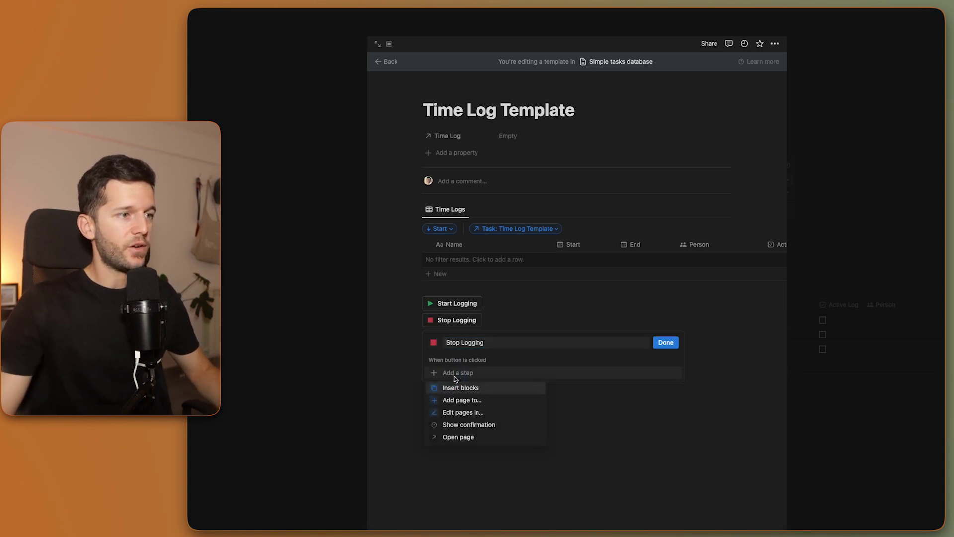
{"action": "left_click", "coordinate": [478, 413]}
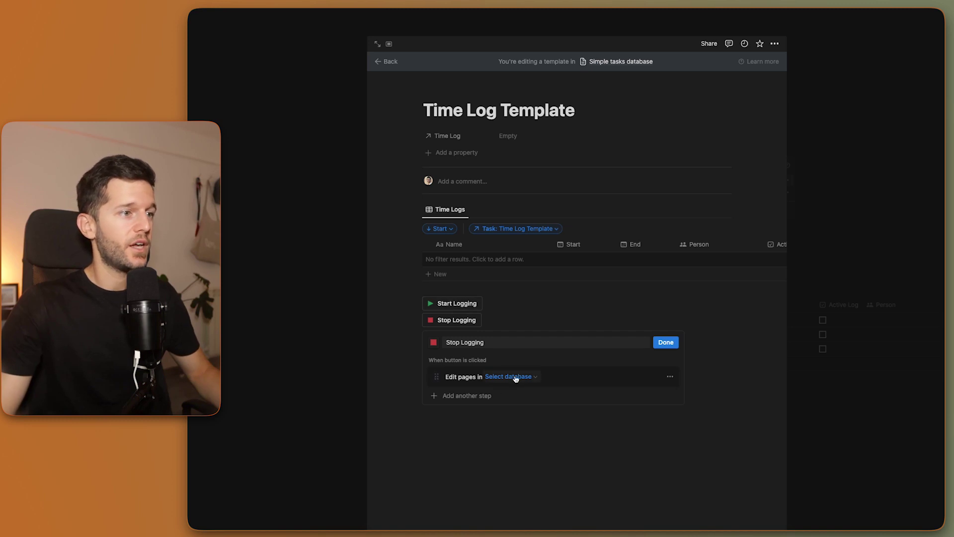
{"action": "left_click", "coordinate": [517, 378]}
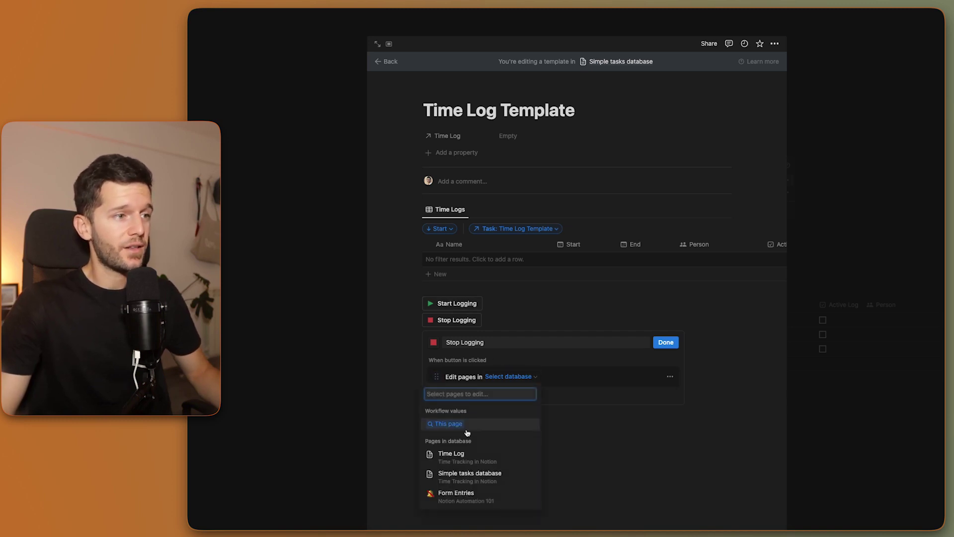
{"action": "left_click", "coordinate": [453, 456]}
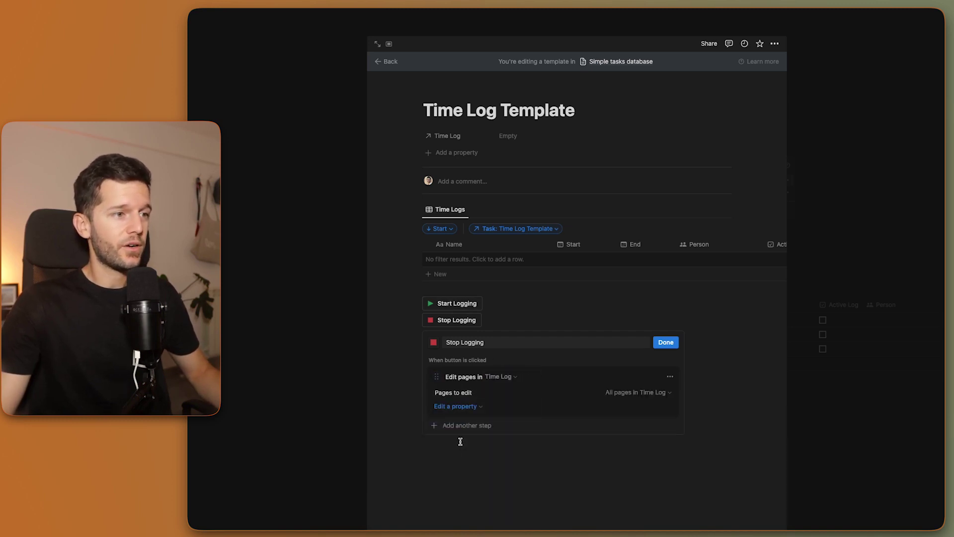
Limit the pages Stop Logging edits to those where Person contains Me and Active Log is checked
{"action": "left_click", "coordinate": [533, 391]}
{"action": "left_click", "coordinate": [472, 484]}
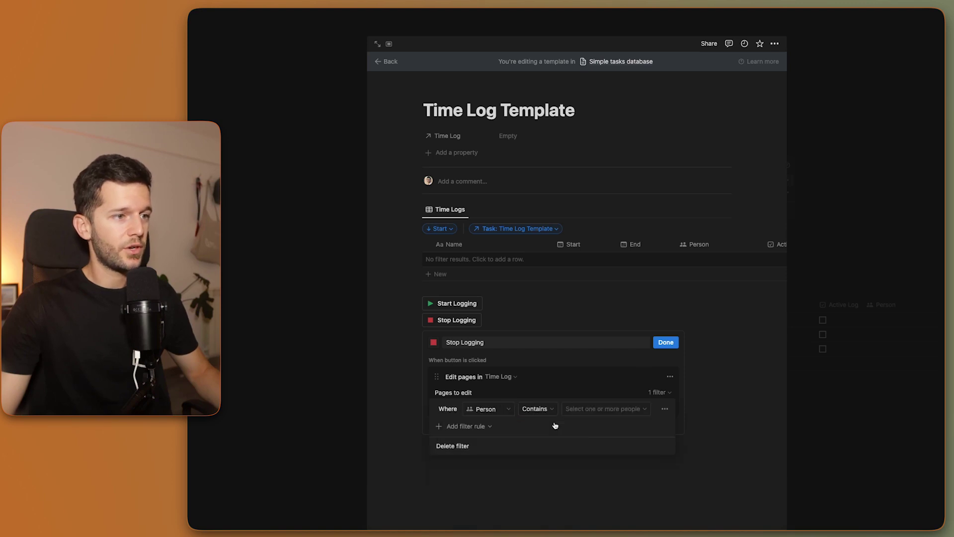
{"action": "left_click", "coordinate": [589, 409]}
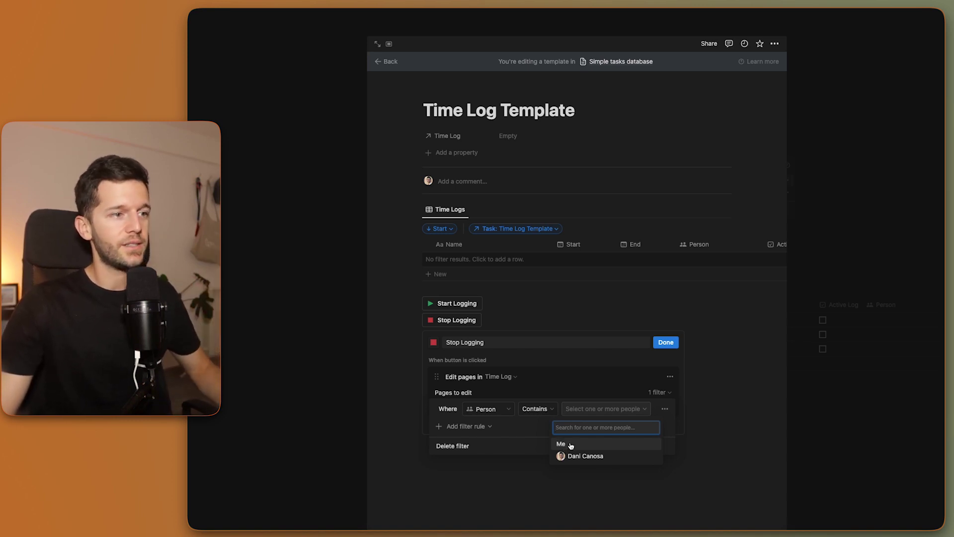
{"action": "left_click", "coordinate": [571, 445]}
{"action": "left_click", "coordinate": [532, 429]}
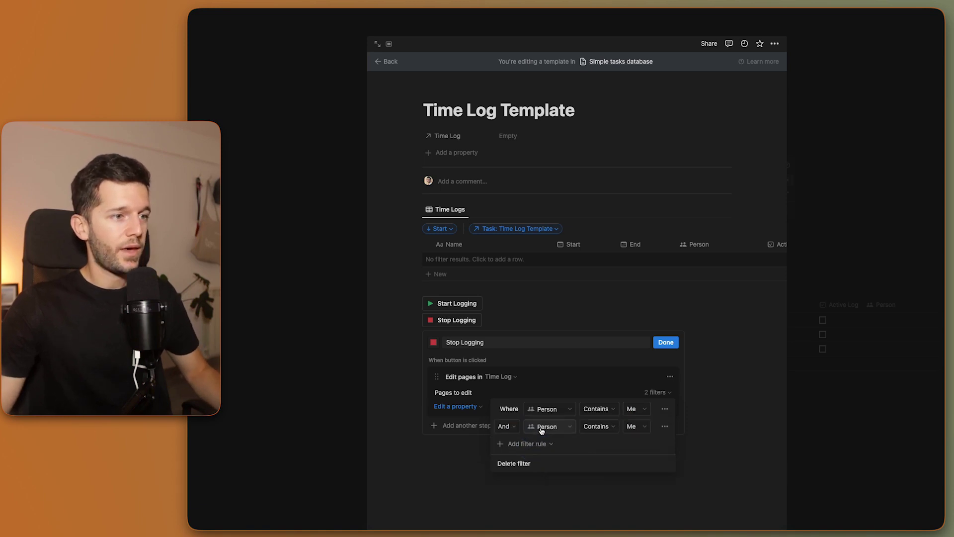
{"action": "left_click", "coordinate": [542, 425]}
{"action": "left_click", "coordinate": [526, 475]}
{"action": "left_click", "coordinate": [612, 426]}
{"action": "left_click", "coordinate": [600, 455]}
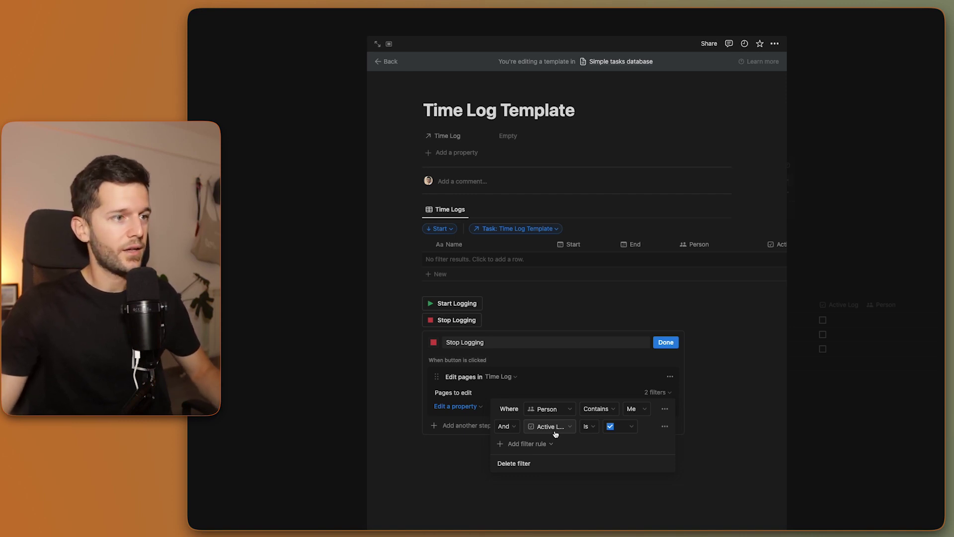
{"action": "left_click", "coordinate": [457, 412]}
Have Stop Logging set End to Now and Active Log to unchecked, and finish the button
{"action": "left_click", "coordinate": [466, 411]}
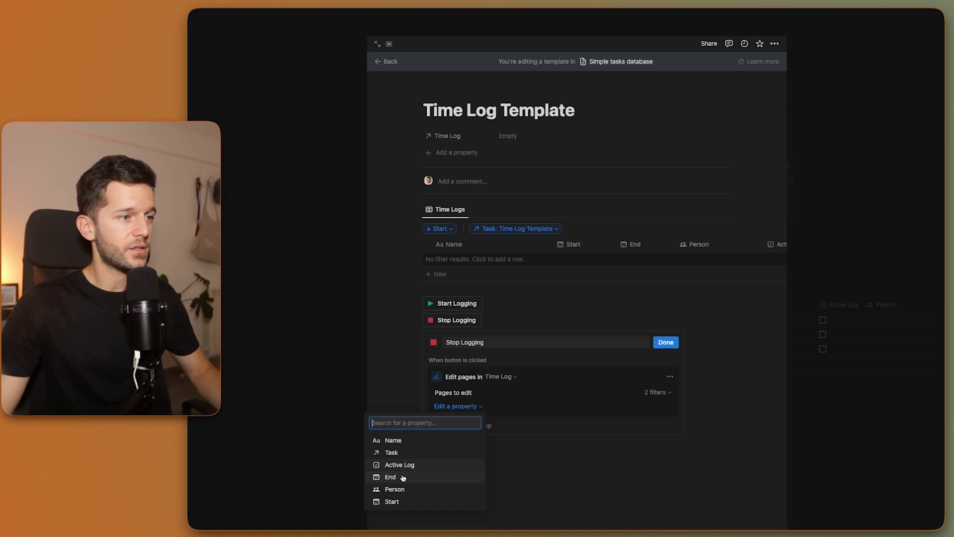
{"action": "left_click", "coordinate": [402, 479]}
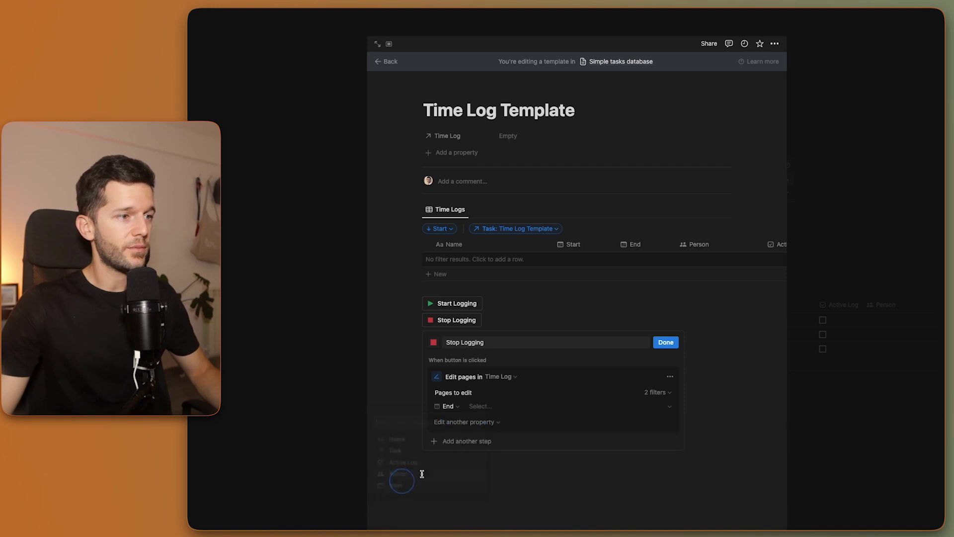
{"action": "left_click", "coordinate": [497, 409]}
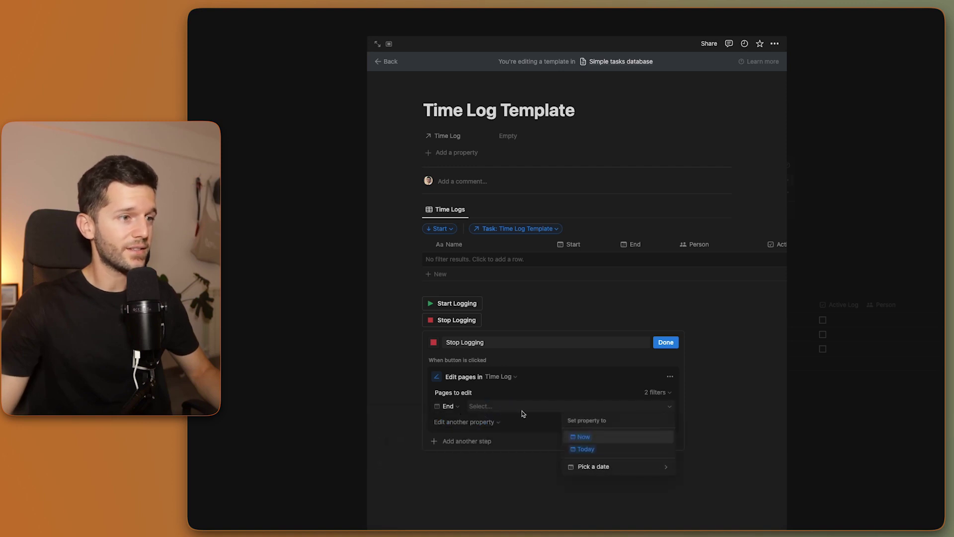
{"action": "left_click", "coordinate": [591, 441]}
{"action": "left_click", "coordinate": [464, 422]}
{"action": "left_click", "coordinate": [420, 482]}
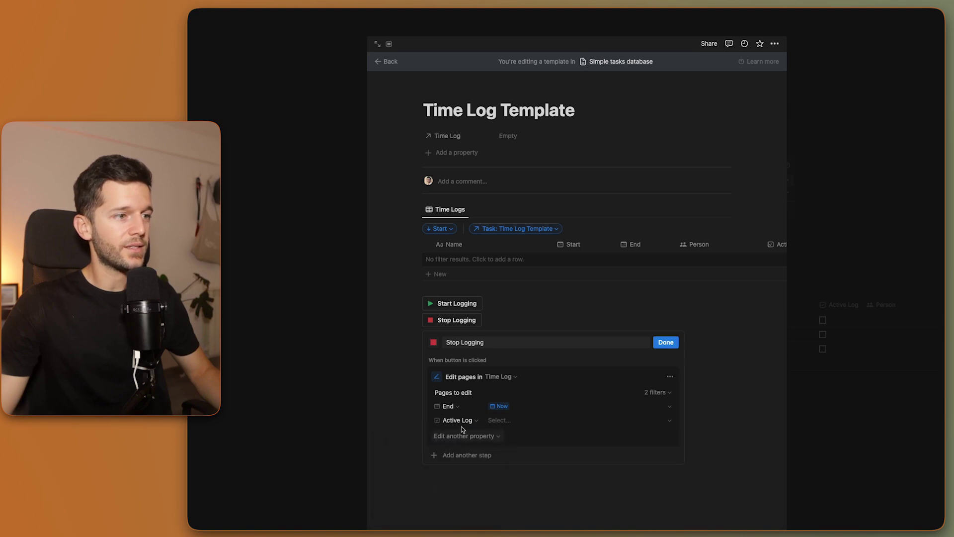
{"action": "left_click", "coordinate": [501, 425]}
{"action": "left_click", "coordinate": [579, 453]}
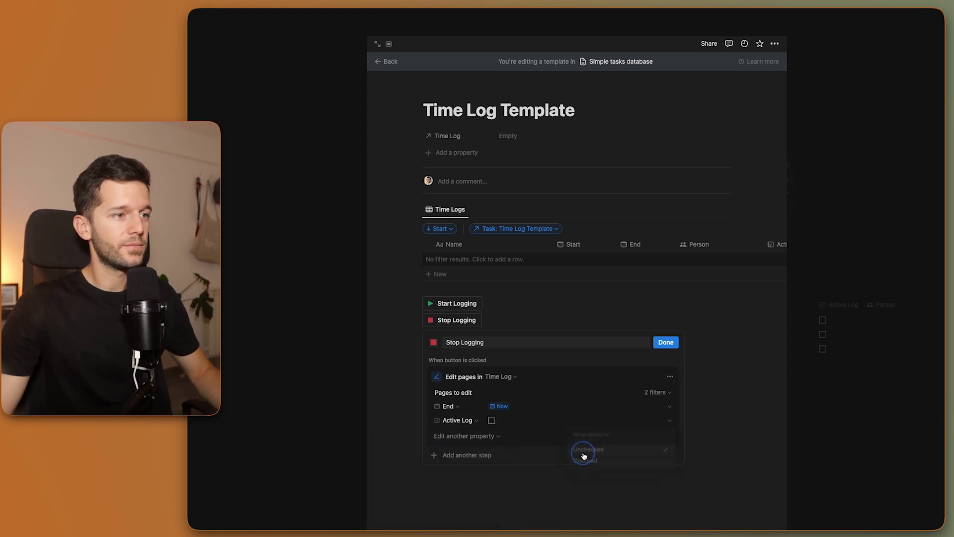
{"action": "left_click", "coordinate": [415, 314]}
{"action": "left_click", "coordinate": [424, 345]}
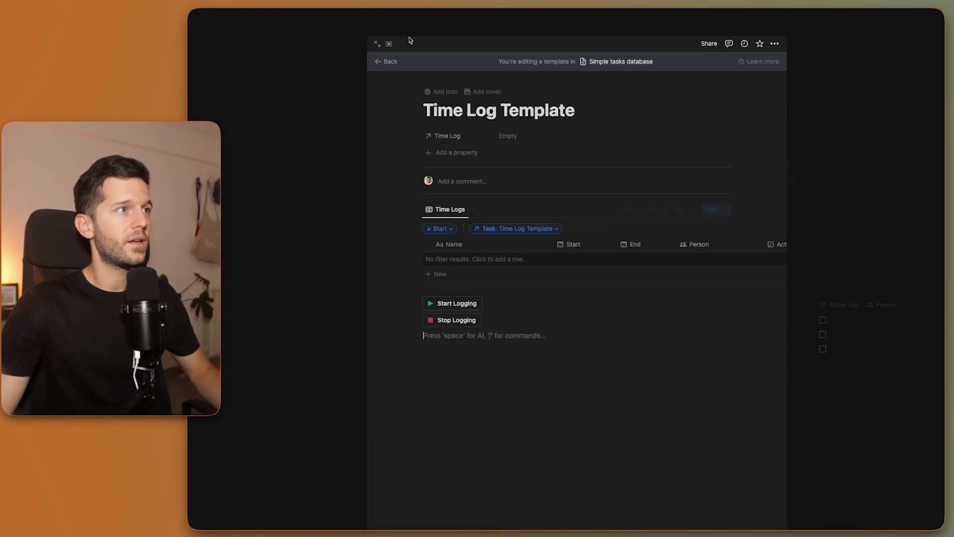
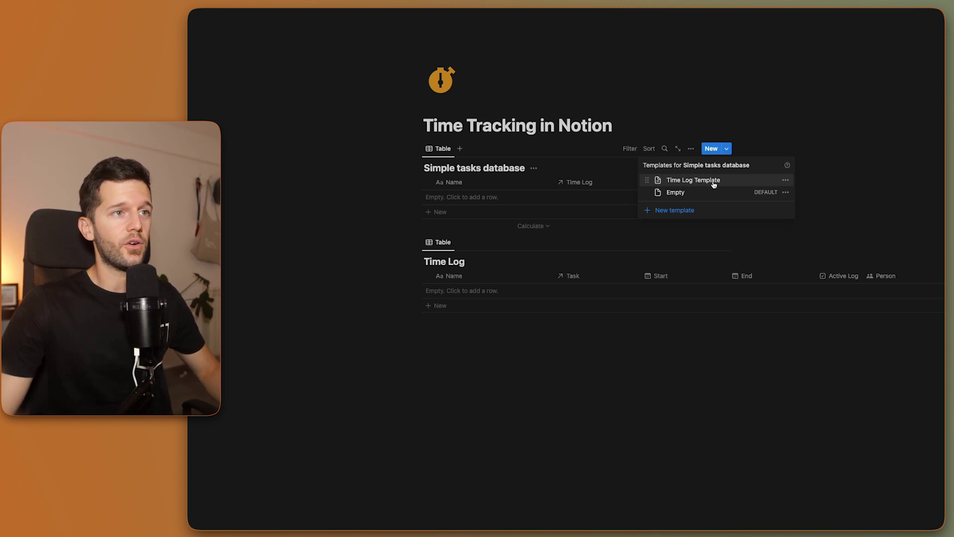
Set Time Log Template as the default template for the Simple tasks database
{"action": "left_click", "coordinate": [786, 180]}
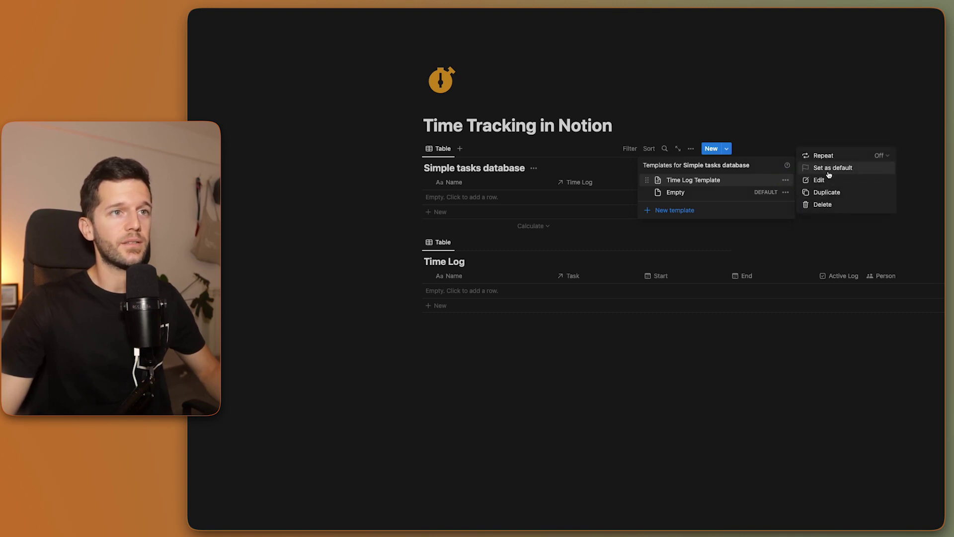
{"action": "left_click", "coordinate": [827, 169]}
{"action": "left_click", "coordinate": [575, 309]}
{"action": "left_click", "coordinate": [315, 206]}
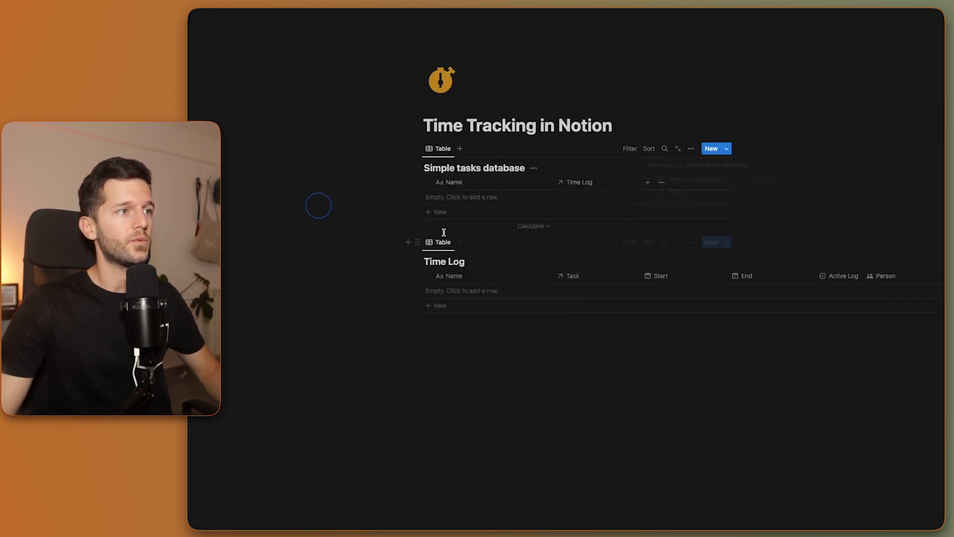
Add a new task row to the Simple tasks database from the default template and open its page
{"action": "left_click", "coordinate": [492, 199]}
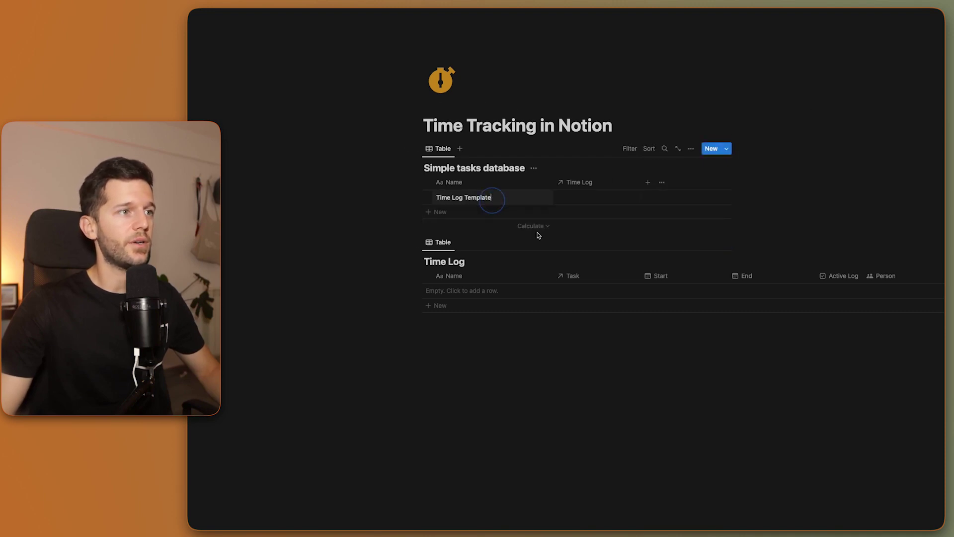
{"action": "left_click", "coordinate": [538, 197]}
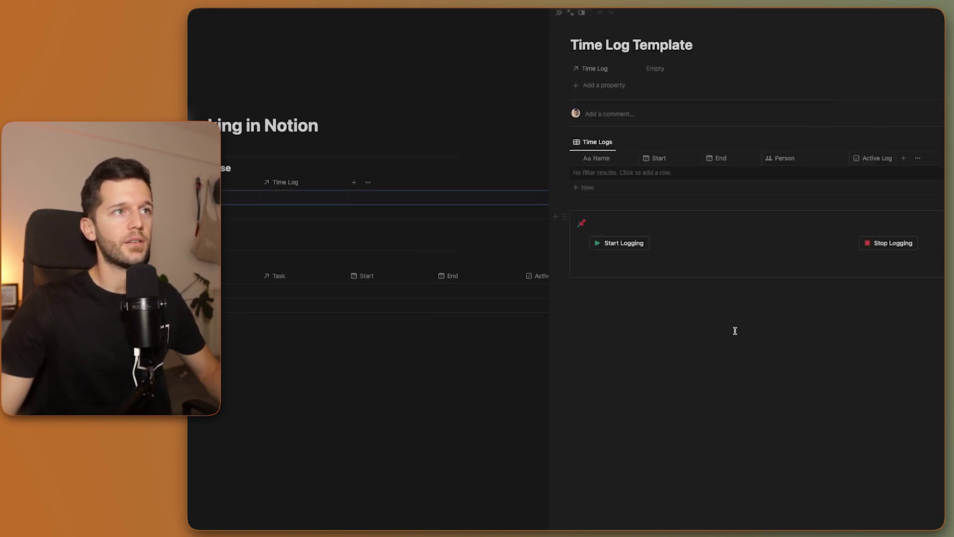
Start logging time on the task, widen the Start column of its Time Logs view, and stop logging
{"action": "left_click", "coordinate": [624, 244]}
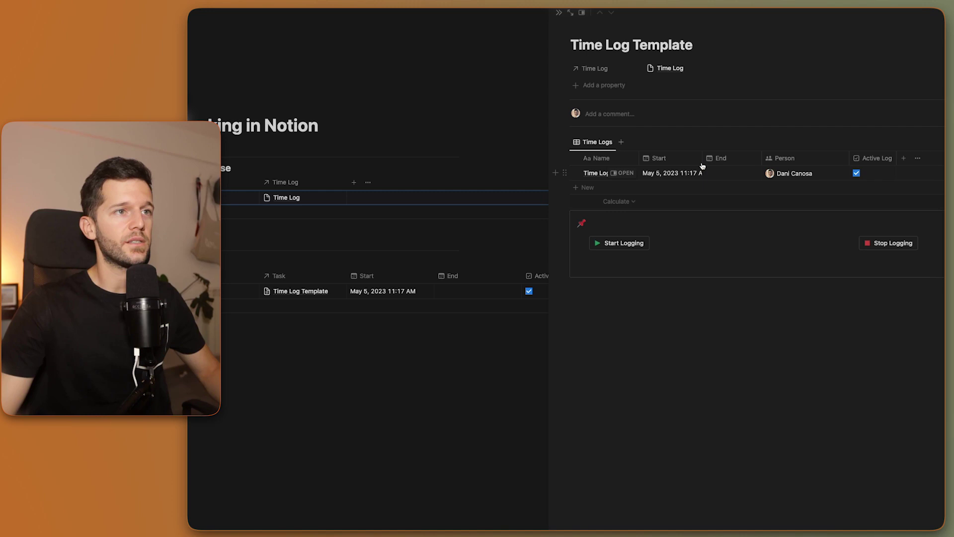
{"action": "left_click_drag", "start_coordinate": [704, 159], "coordinate": [724, 159]}
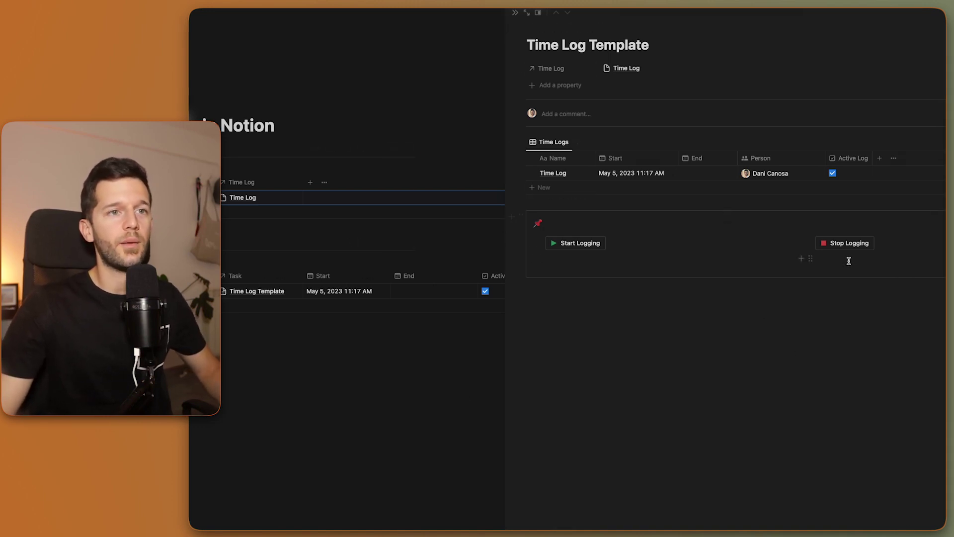
{"action": "left_click", "coordinate": [851, 245]}
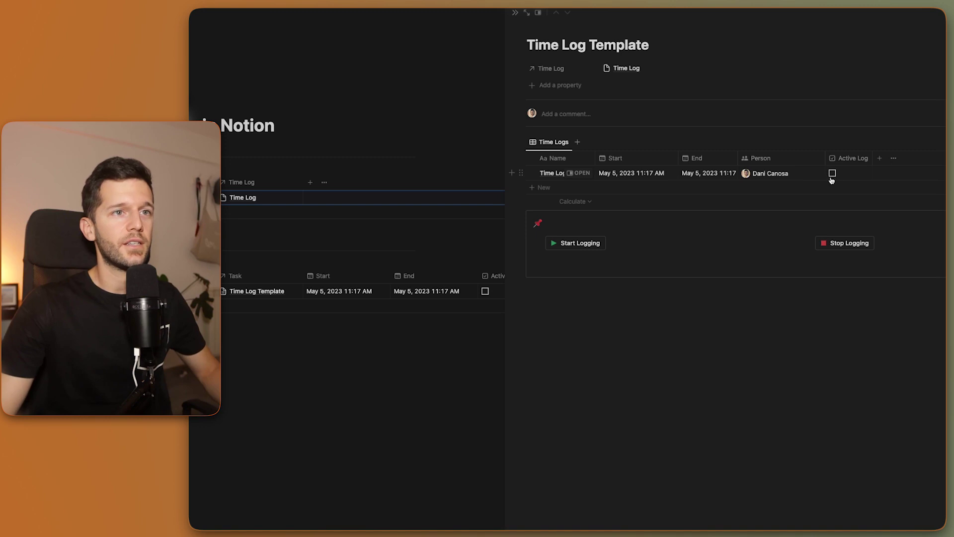
Change the End time of the task's time log to 12:17 AM and close the task page
{"action": "left_click", "coordinate": [727, 175]}
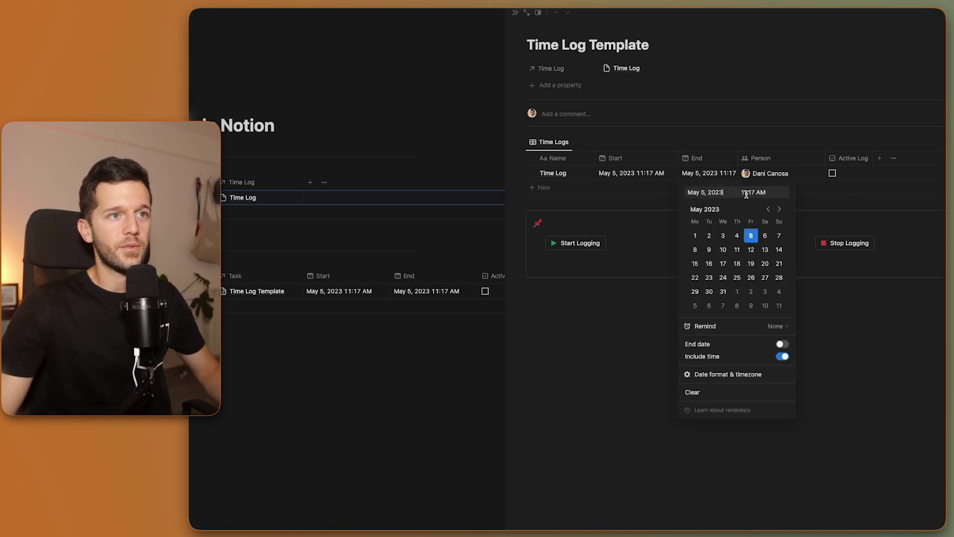
{"action": "key", "text": "BackSpace"}
{"action": "type", "text": "2"}
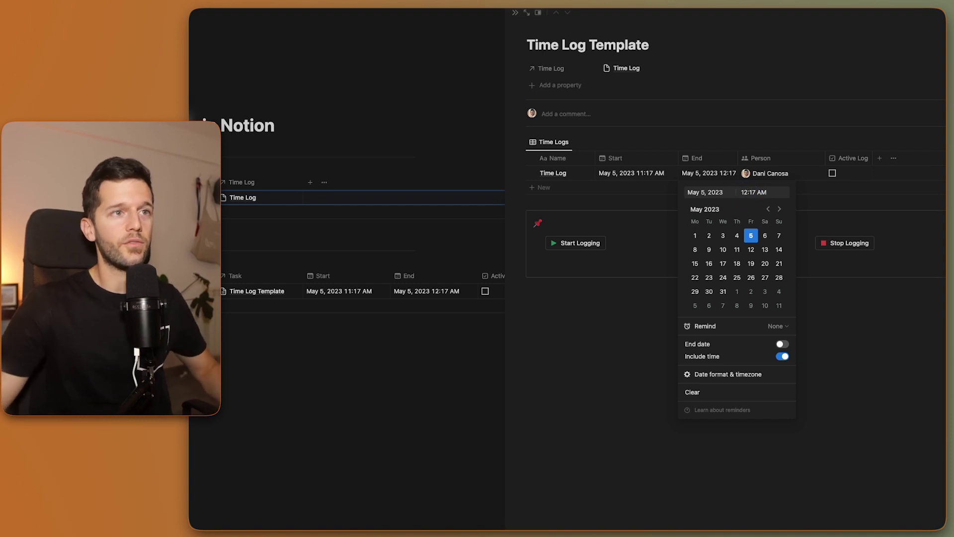
{"action": "left_click", "coordinate": [569, 368]}
{"action": "left_click", "coordinate": [677, 342]}
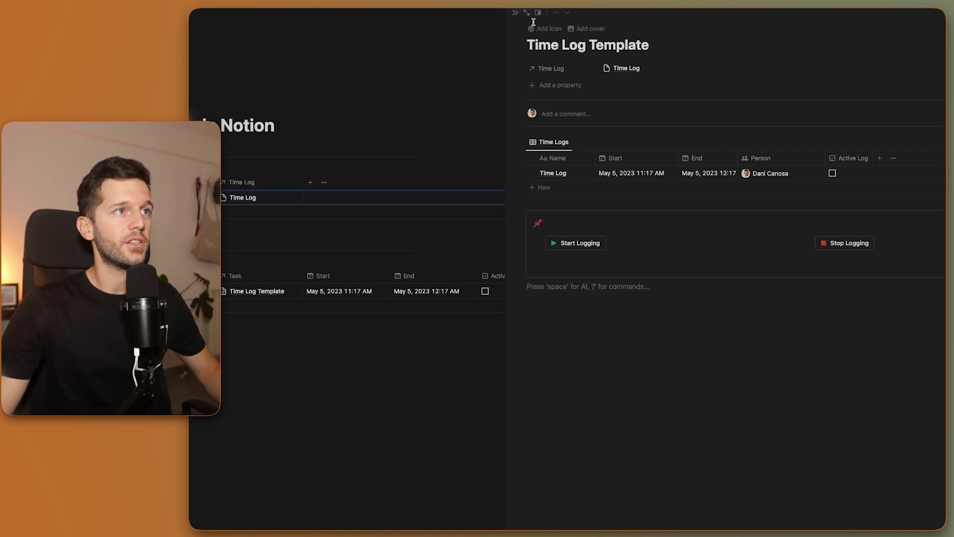
{"action": "left_click", "coordinate": [515, 12]}
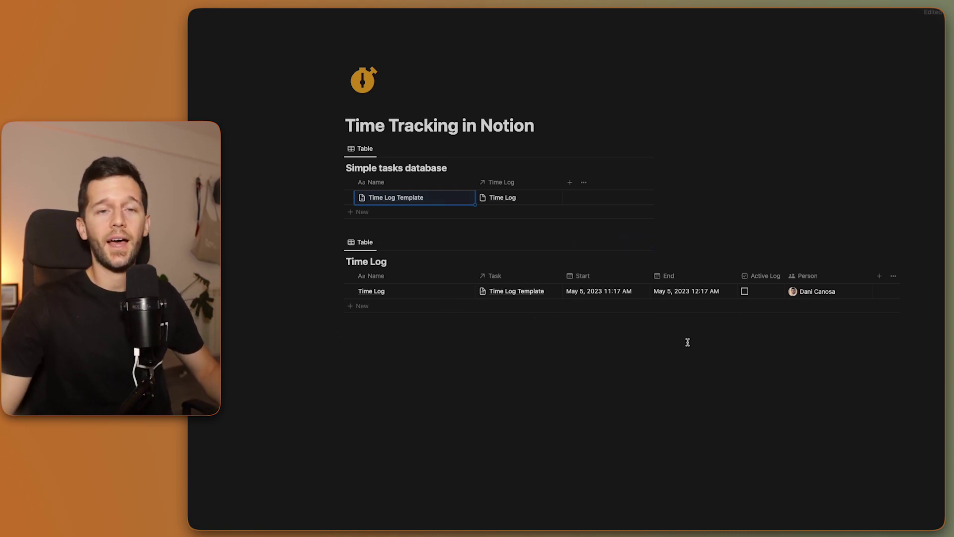
Add a new property of type Formula to the Time Log database
{"action": "left_click", "coordinate": [822, 276]}
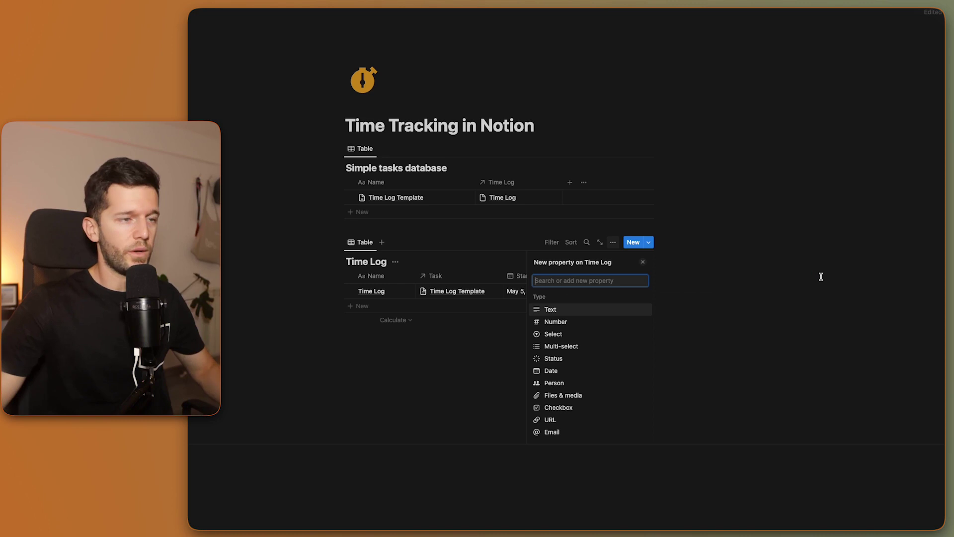
{"action": "type", "text": "form"}
{"action": "key", "text": "Return"}
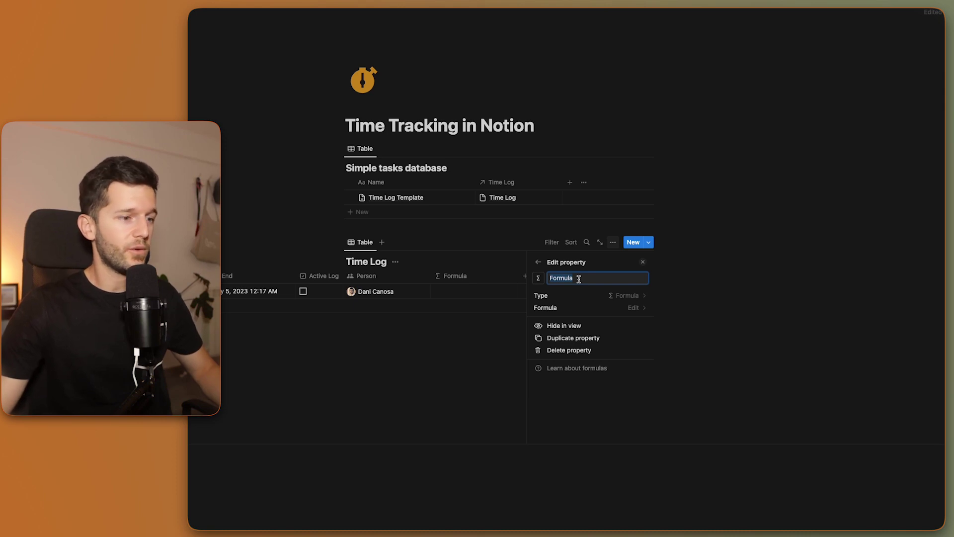
Name the new formula property Time Elapsed (min) and set its formula to dateBetween(prop("End"), prop("Start"), "minutes")
{"action": "type", "text": "Time Elapsed (min"}
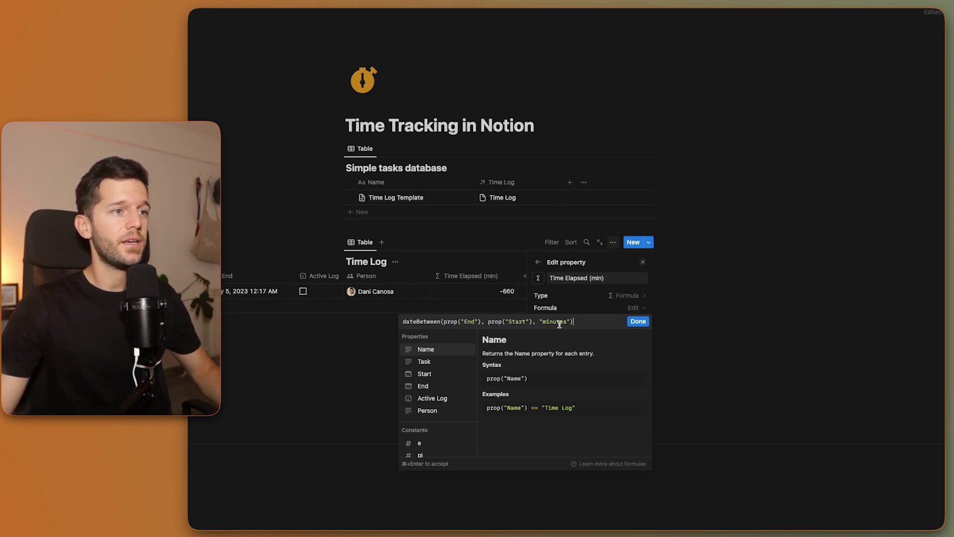
{"action": "left_click", "coordinate": [639, 321]}
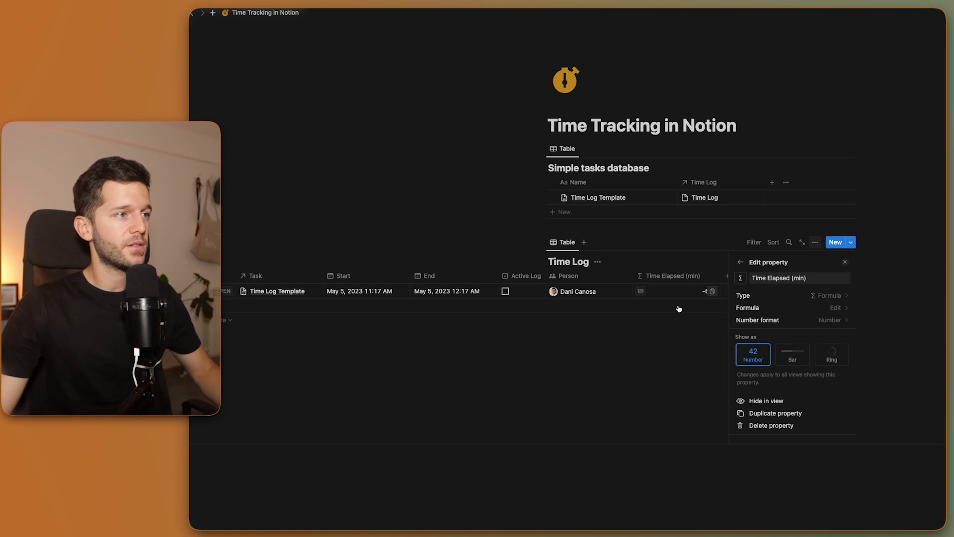
Change the time log's End time to 12:17 PM and narrow the Time Elapsed (min) column
{"action": "left_click", "coordinate": [437, 296]}
{"action": "double_click", "coordinate": [493, 310]}
{"action": "type", "text": "PM"}
{"action": "key", "text": "Return"}
{"action": "left_click_drag", "start_coordinate": [828, 276], "coordinate": [801, 287]}
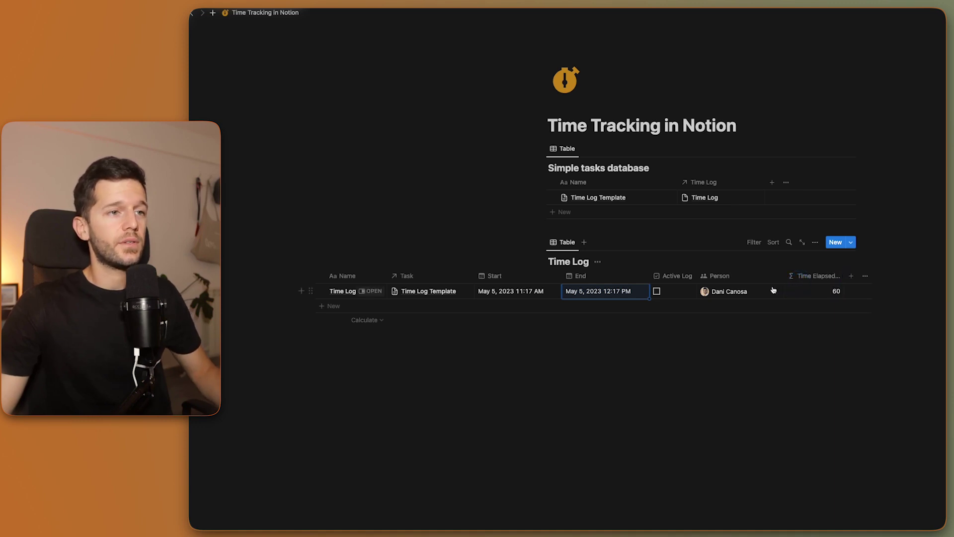
Add a formula property named Time Elapsed (h) to the Time Log database that divides Time Elapsed (min) by 60
{"action": "left_click", "coordinate": [836, 277]}
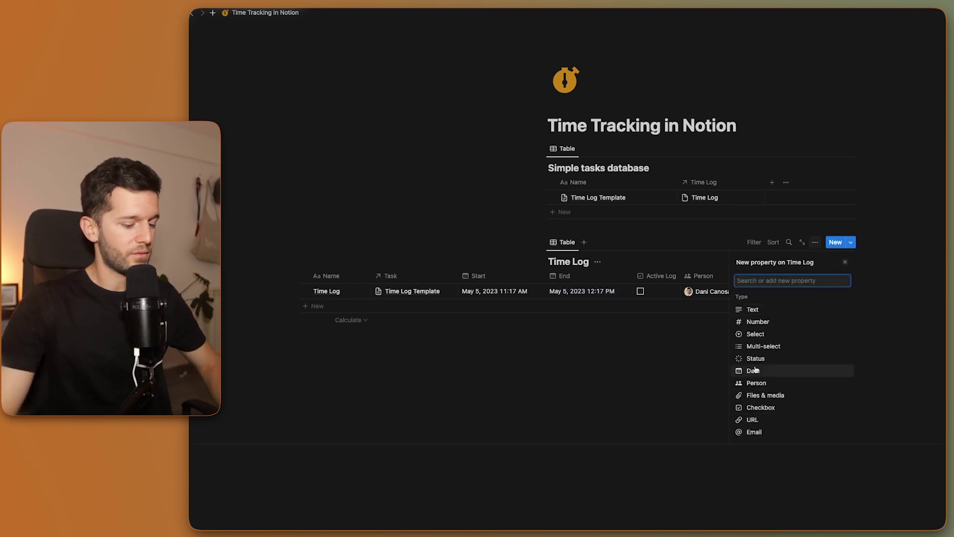
{"action": "type", "text": "form"}
{"action": "left_click", "coordinate": [768, 309]}
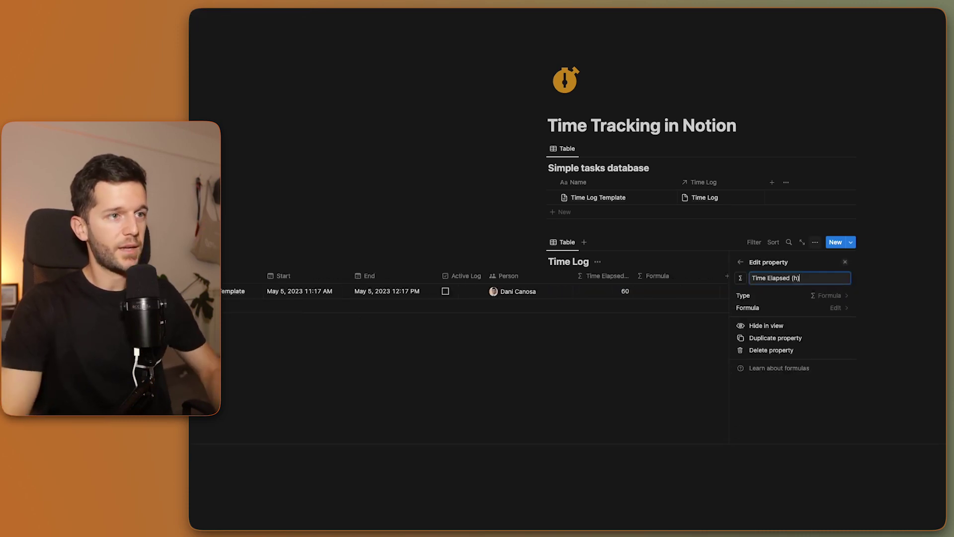
{"action": "type", "text": "Time Elapsed (h)"}
{"action": "left_click", "coordinate": [783, 314]}
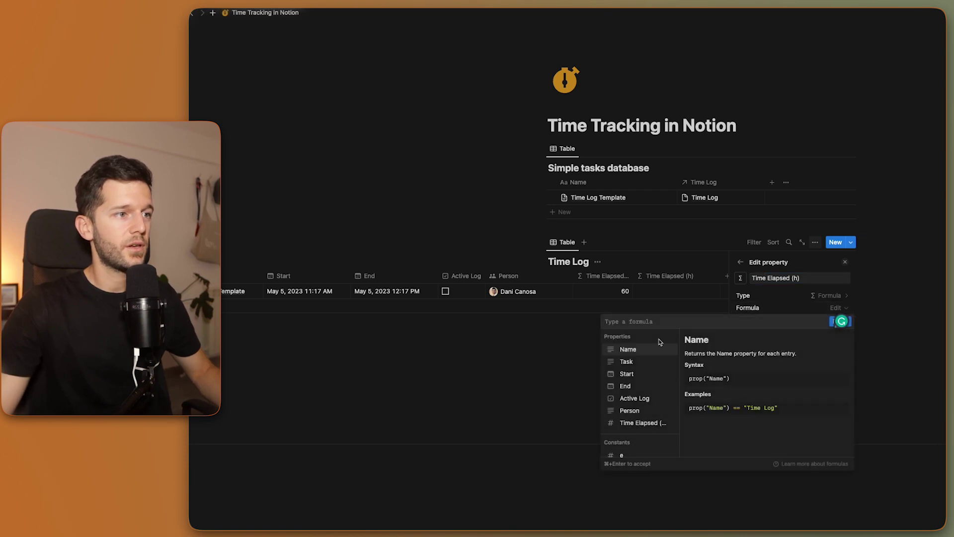
{"action": "left_click", "coordinate": [656, 424]}
{"action": "type", "text": "/60"}
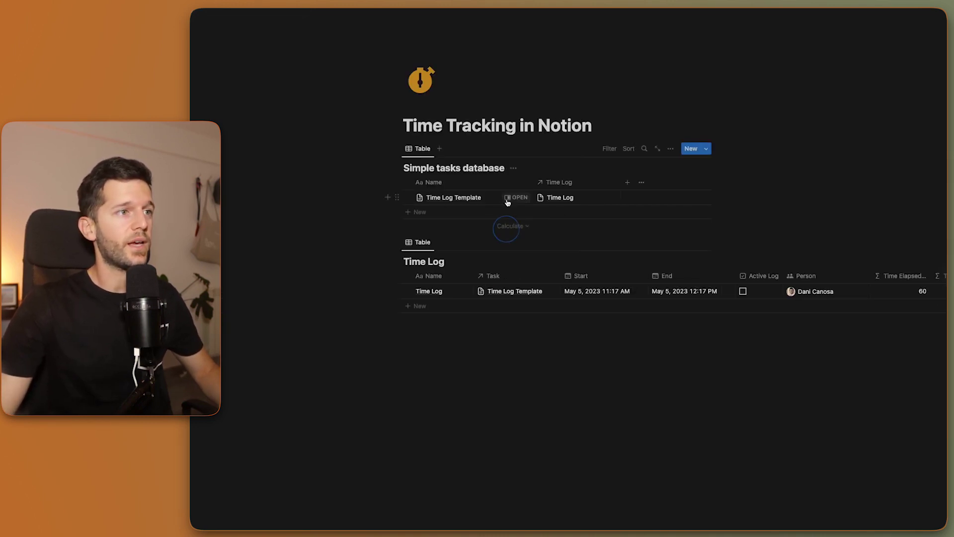
Open the Time Log Template task page, then start and stop logging to create a second time log
{"action": "left_click", "coordinate": [512, 199]}
{"action": "left_click", "coordinate": [623, 243]}
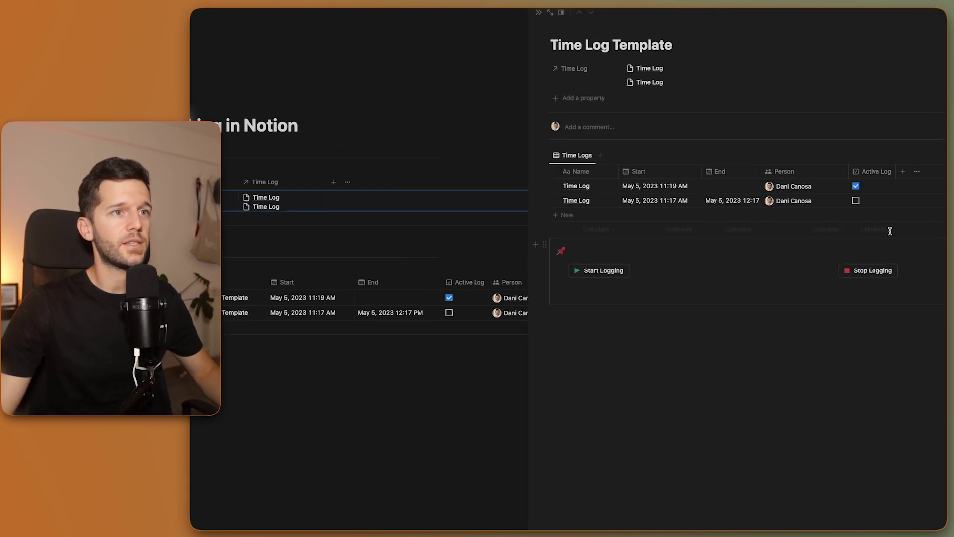
{"action": "left_click", "coordinate": [871, 271]}
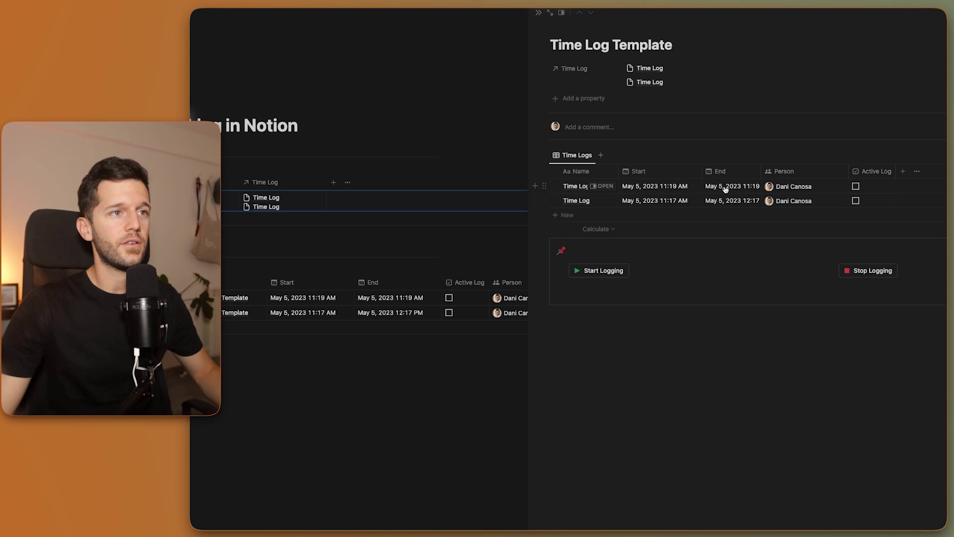
Set the Start time of the new time log to 10:19 AM
{"action": "left_click", "coordinate": [670, 187]}
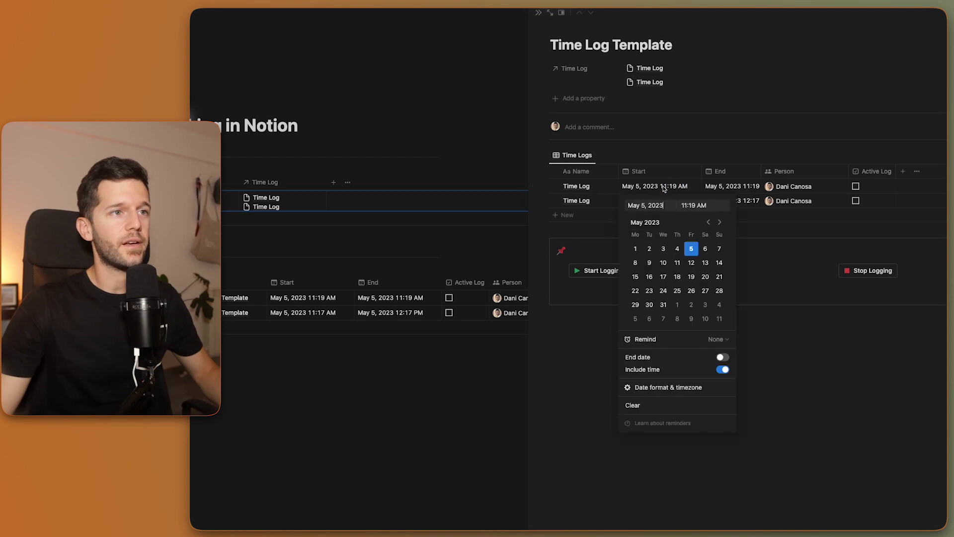
{"action": "left_click", "coordinate": [686, 206]}
{"action": "key", "text": "BackSpace"}
{"action": "type", "text": "0"}
{"action": "key", "text": "Return"}
Set the End time of the new time log to 11:00 AM and close the task page
{"action": "left_click", "coordinate": [751, 201]}
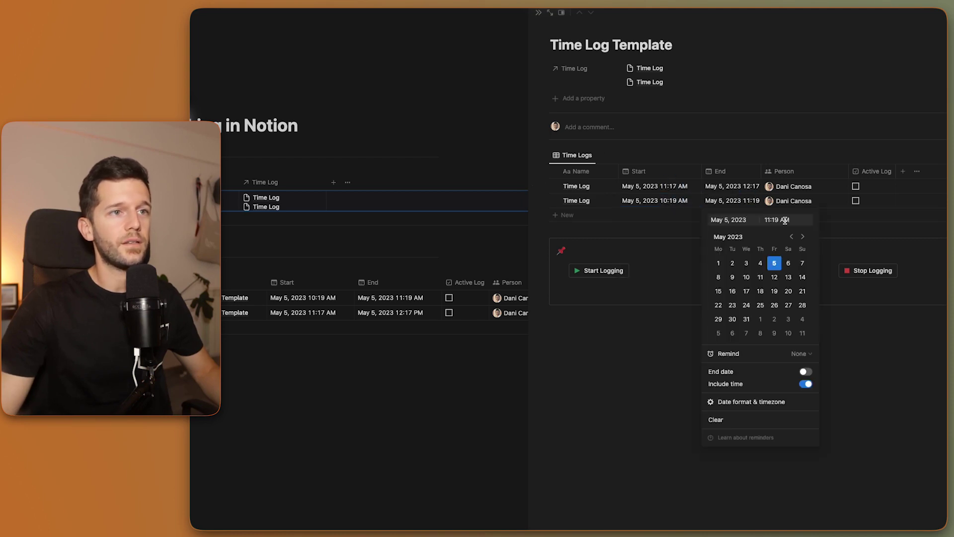
{"action": "left_click", "coordinate": [774, 220]}
{"action": "key", "text": "BackSpace"}
{"action": "key", "text": "BackSpace"}
{"action": "type", "text": "00"}
{"action": "key", "text": "Return"}
{"action": "key", "text": "Escape"}
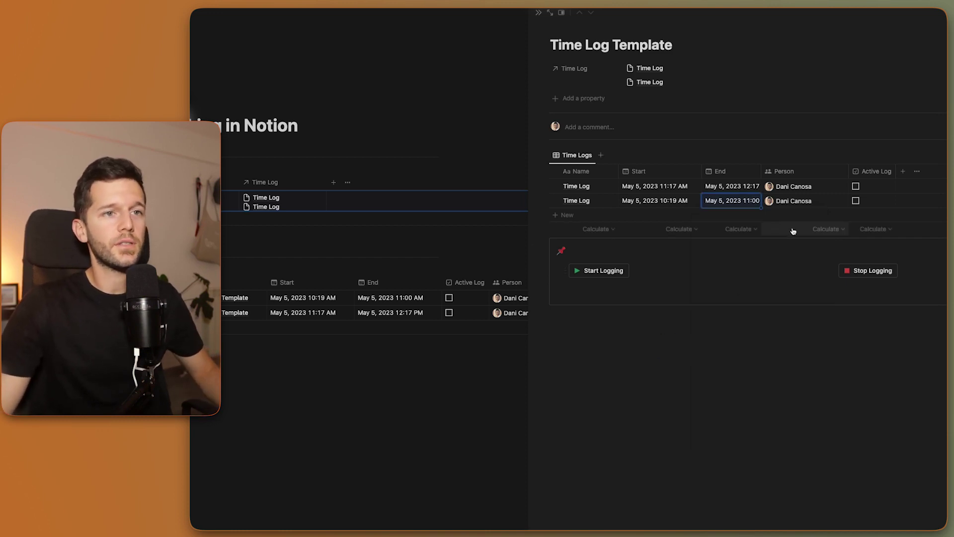
{"action": "left_click", "coordinate": [539, 13]}
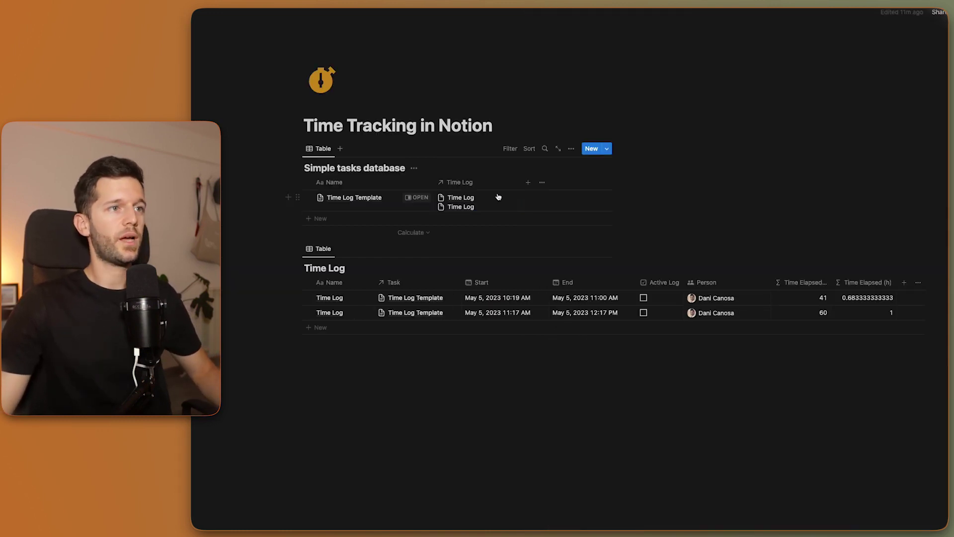
Narrow the Time Log column in Simple tasks database and add a rollup of the Time Log relation summing Time Elapsed (min)
{"action": "left_click_drag", "start_coordinate": [520, 180], "coordinate": [457, 182]}
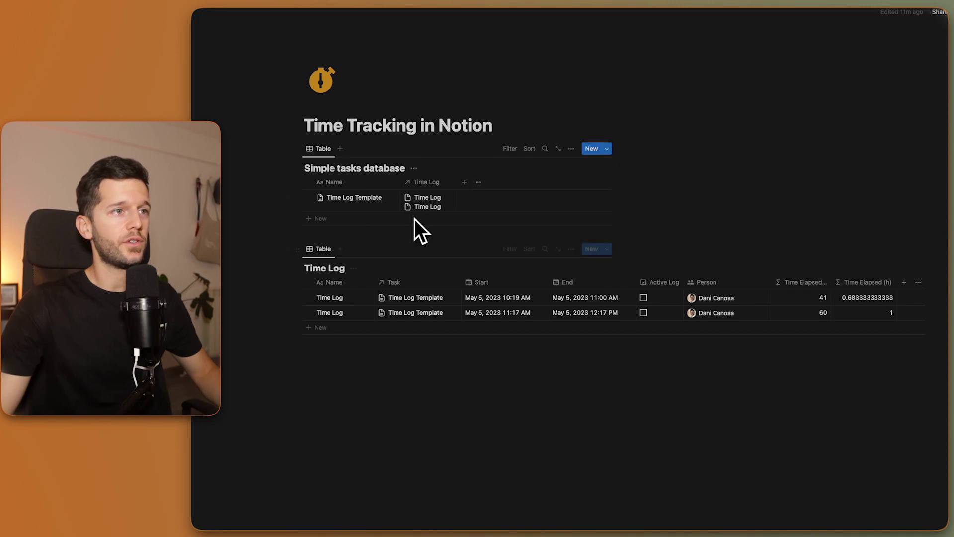
{"action": "left_click", "coordinate": [464, 182]}
{"action": "left_click", "coordinate": [507, 229]}
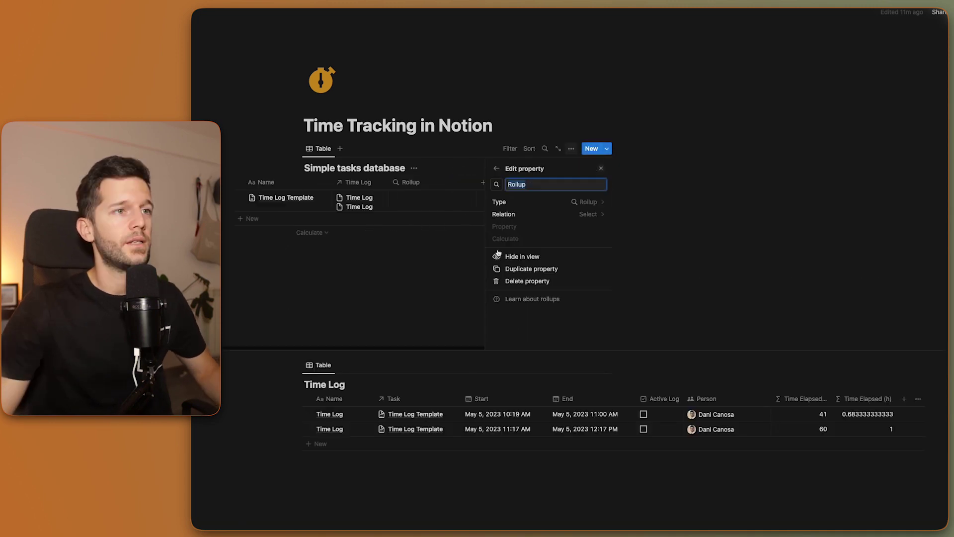
{"action": "left_click", "coordinate": [552, 216]}
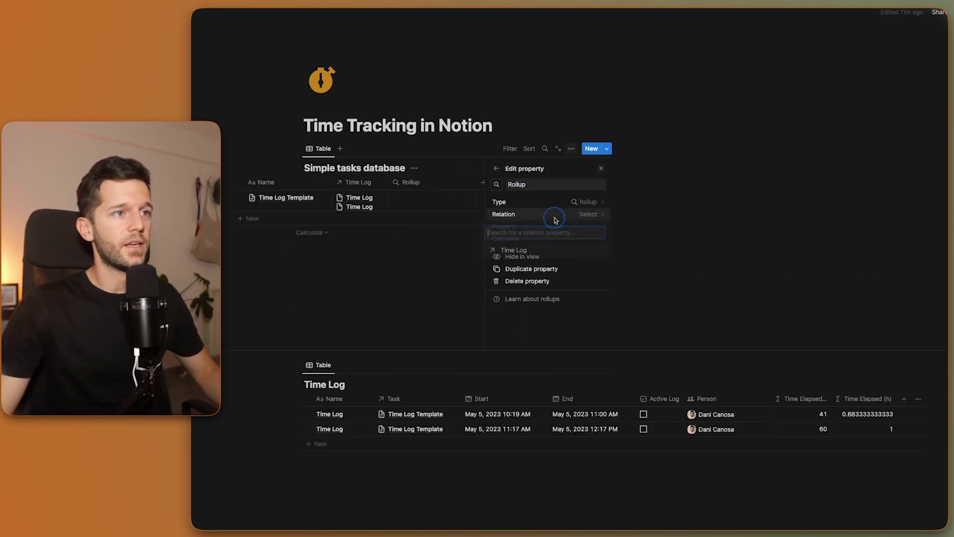
{"action": "left_click", "coordinate": [519, 251]}
{"action": "left_click", "coordinate": [580, 227]}
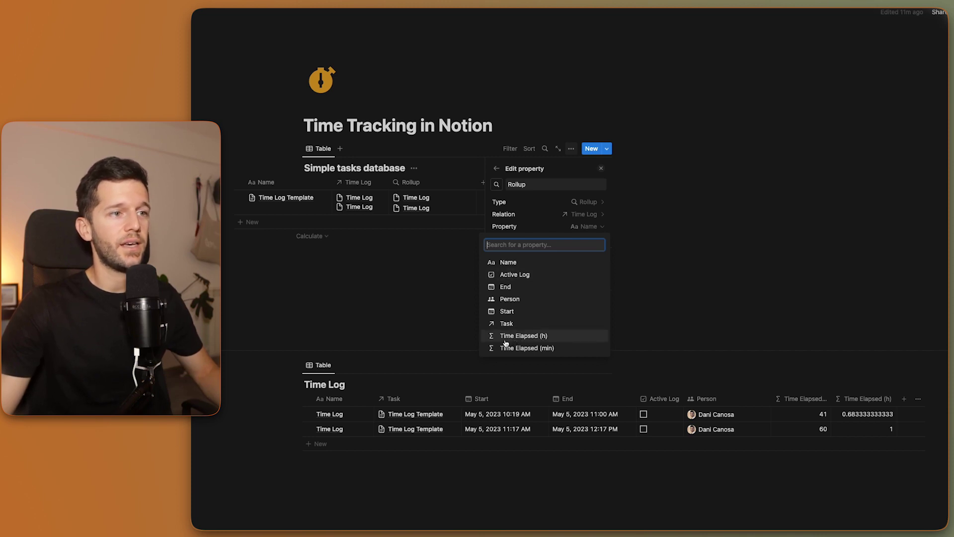
{"action": "left_click", "coordinate": [528, 348]}
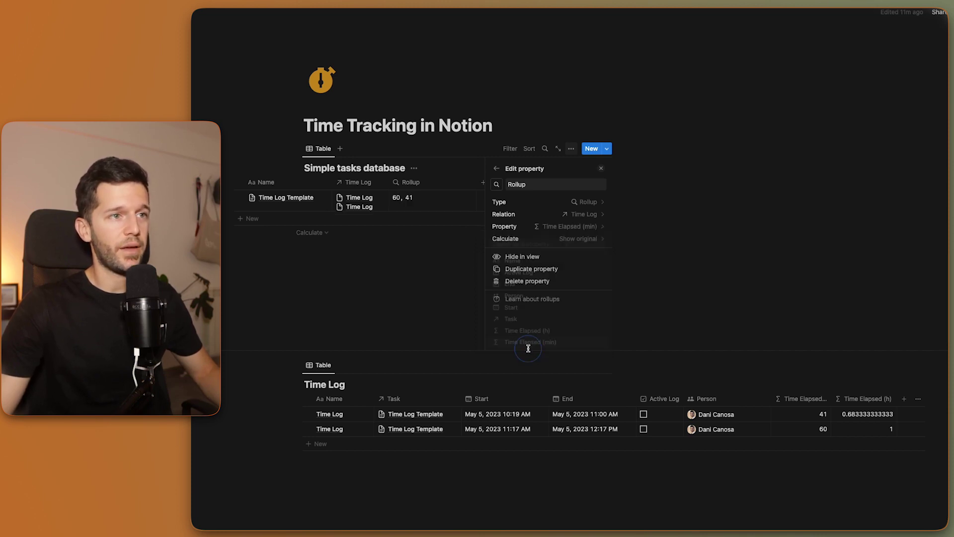
{"action": "left_click", "coordinate": [580, 238]}
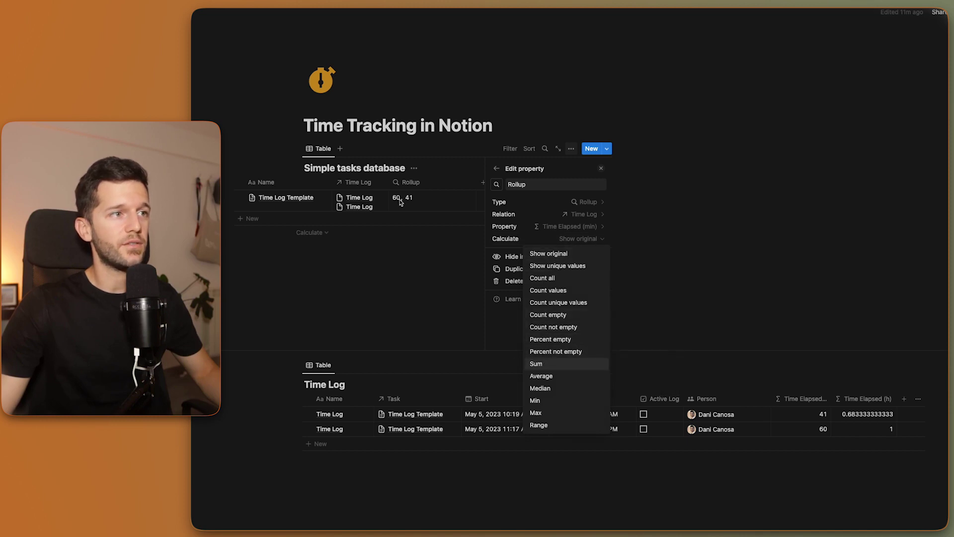
{"action": "left_click", "coordinate": [547, 364]}
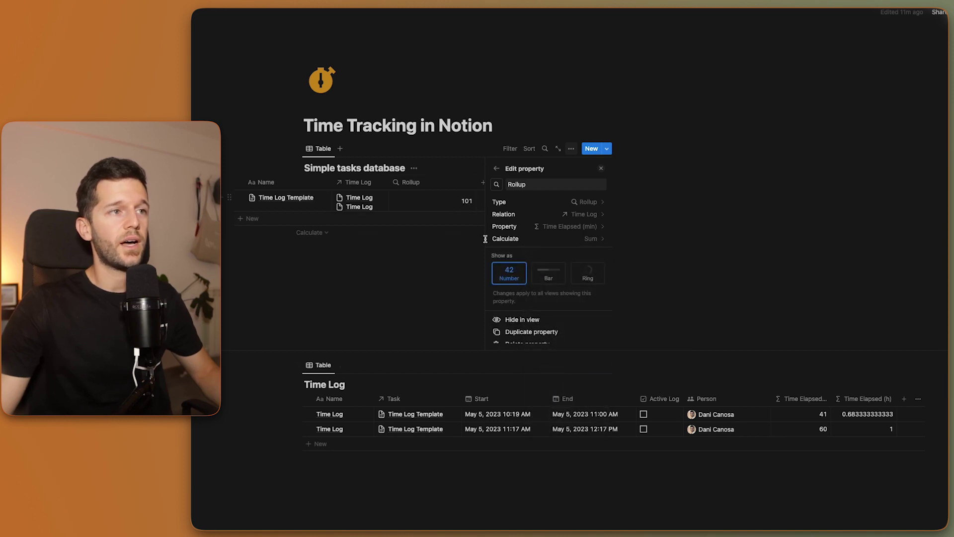
Switch the rollup's source property to Time Elapsed (h) and set its calculation to Sum
{"action": "left_click", "coordinate": [586, 226]}
{"action": "left_click", "coordinate": [517, 337]}
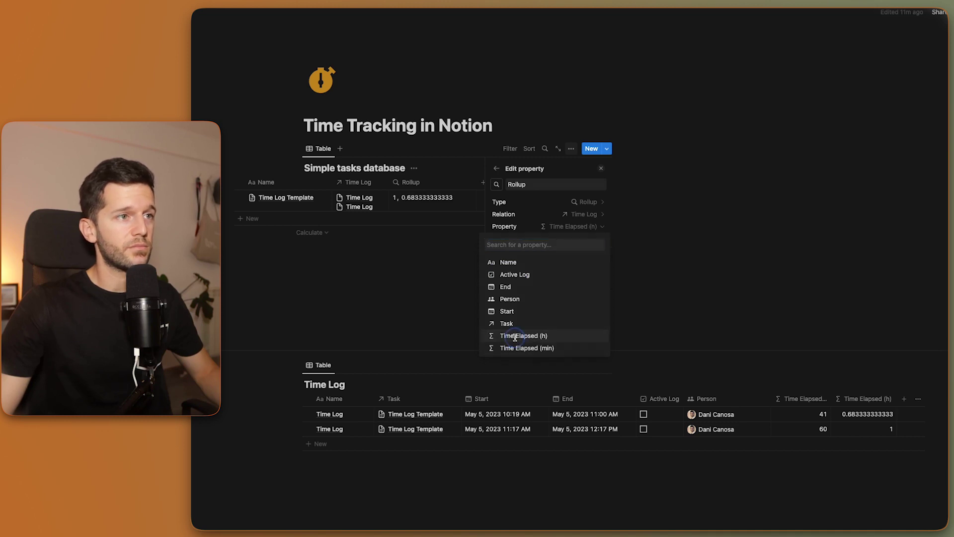
{"action": "left_click", "coordinate": [547, 238]}
{"action": "left_click", "coordinate": [549, 363]}
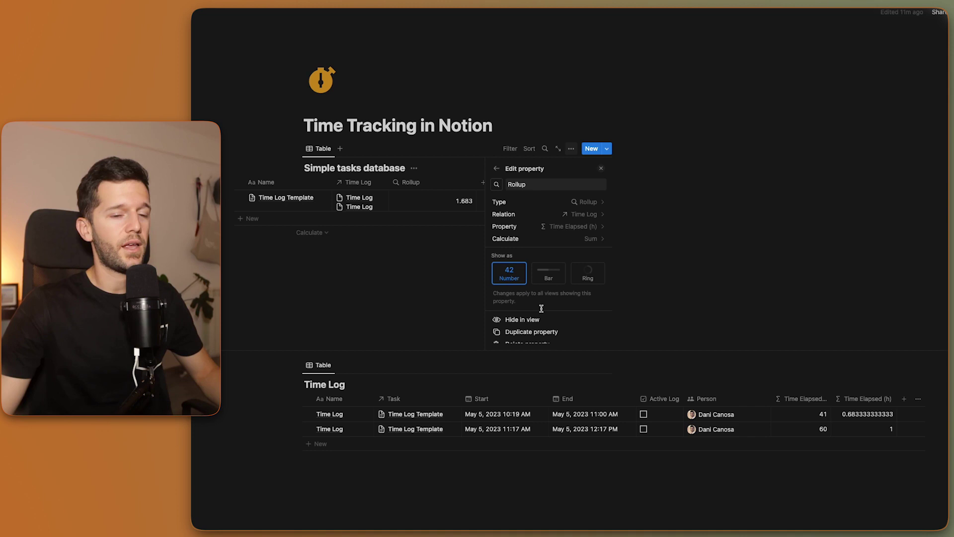
Rename the rollup property Hours Spent, replace its default icon, and close the property settings
{"action": "left_click", "coordinate": [597, 180]}
{"action": "type", "text": "Hours Spent"}
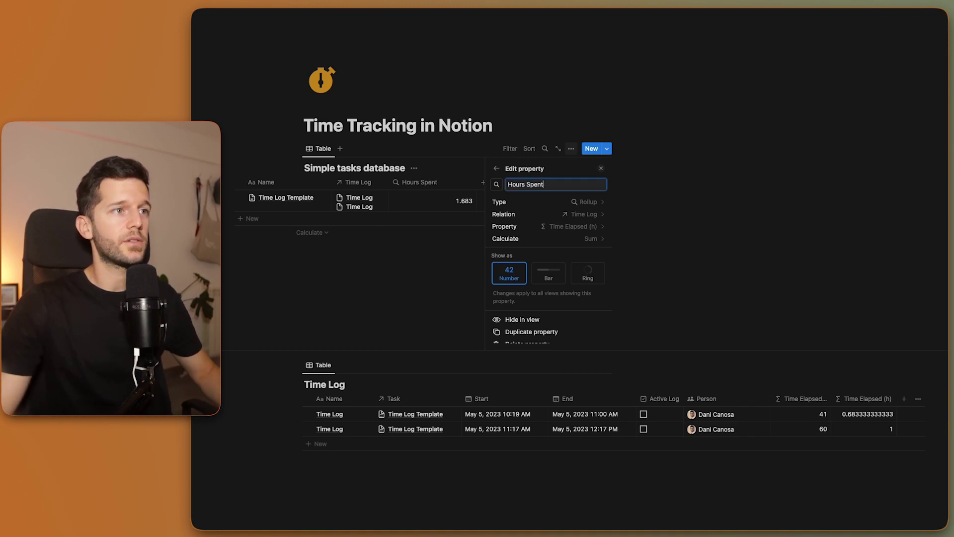
{"action": "left_click", "coordinate": [497, 185]}
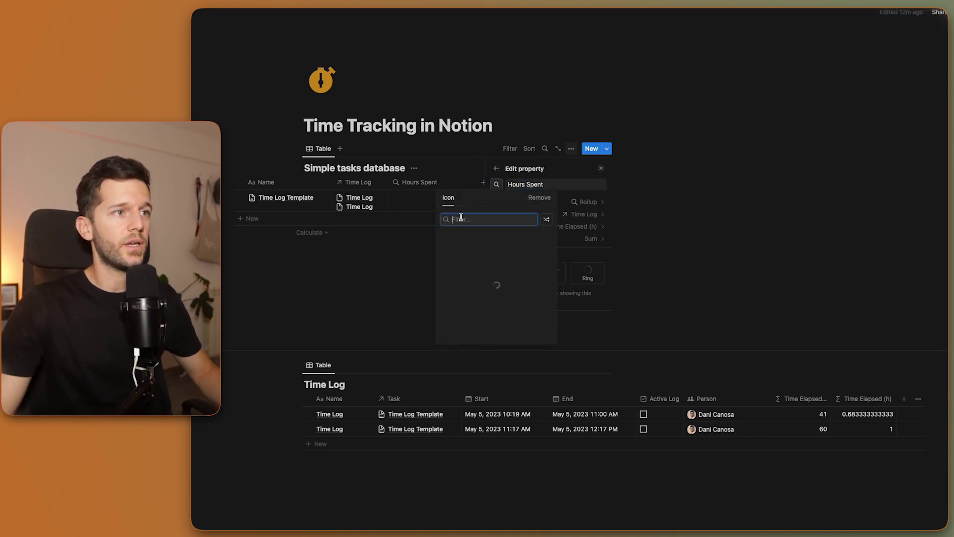
{"action": "left_click", "coordinate": [477, 253]}
{"action": "left_click", "coordinate": [601, 168]}
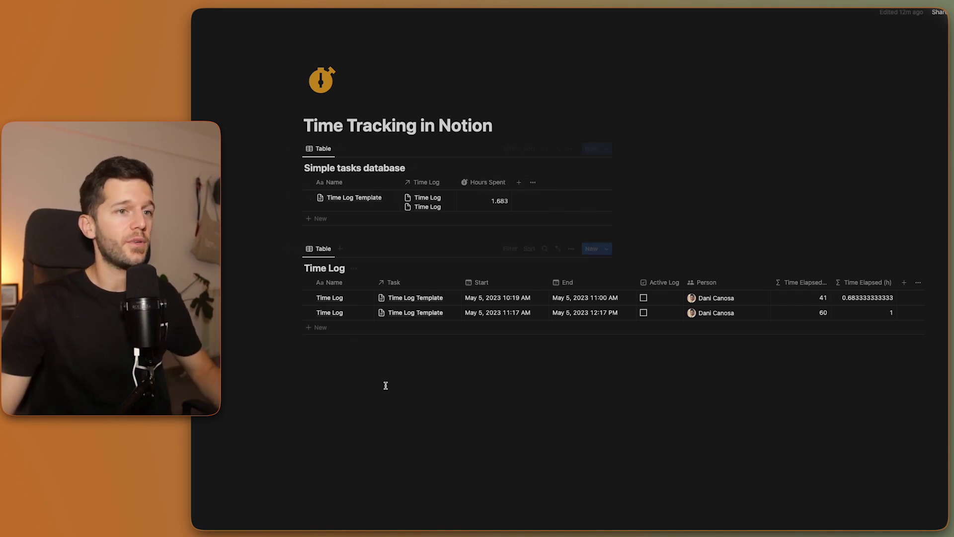
Add another rollup property to the Simple tasks database and name it "Who's working on it?"
{"action": "left_click", "coordinate": [519, 184]}
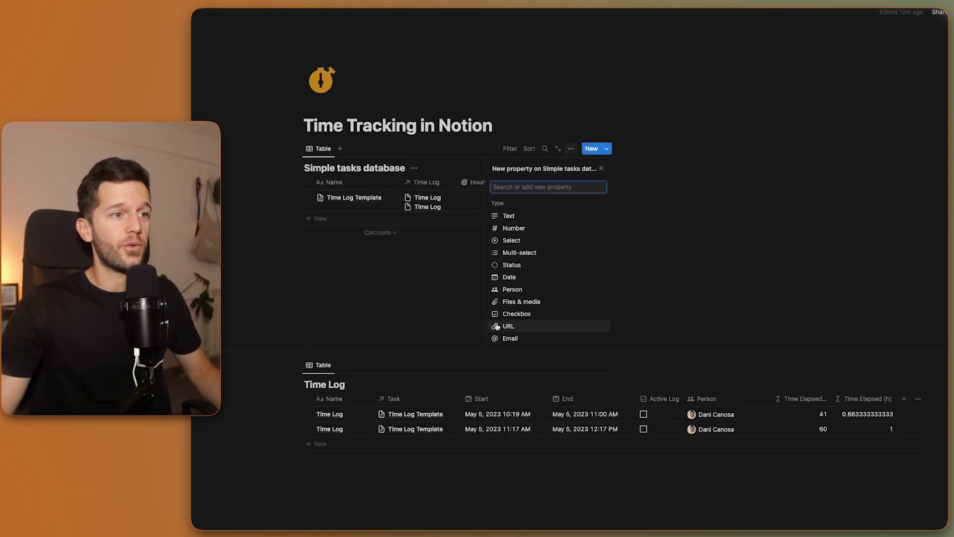
{"action": "scroll", "coordinate": [512, 323], "scroll_direction": "down", "scroll_amount": 3}
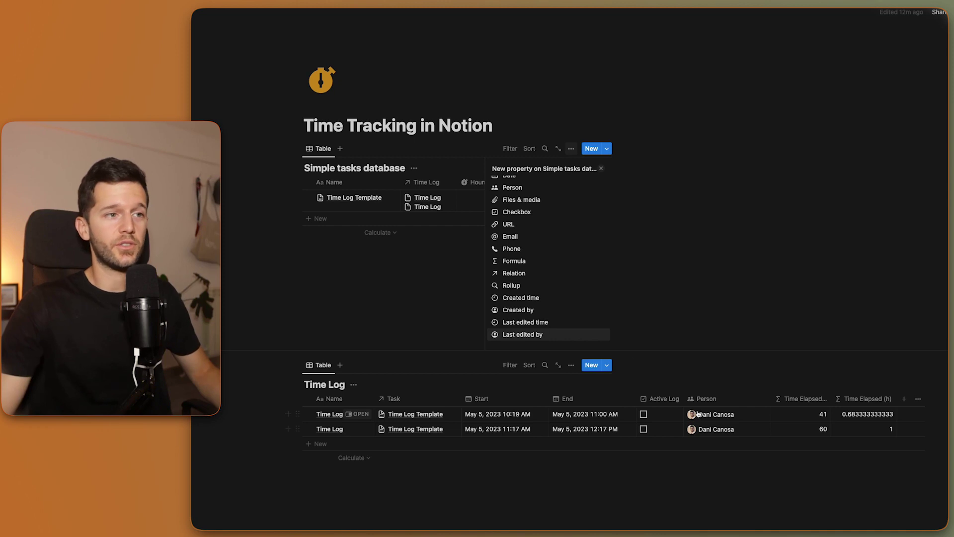
{"action": "left_click", "coordinate": [512, 285]}
{"action": "type", "text": "Who"}
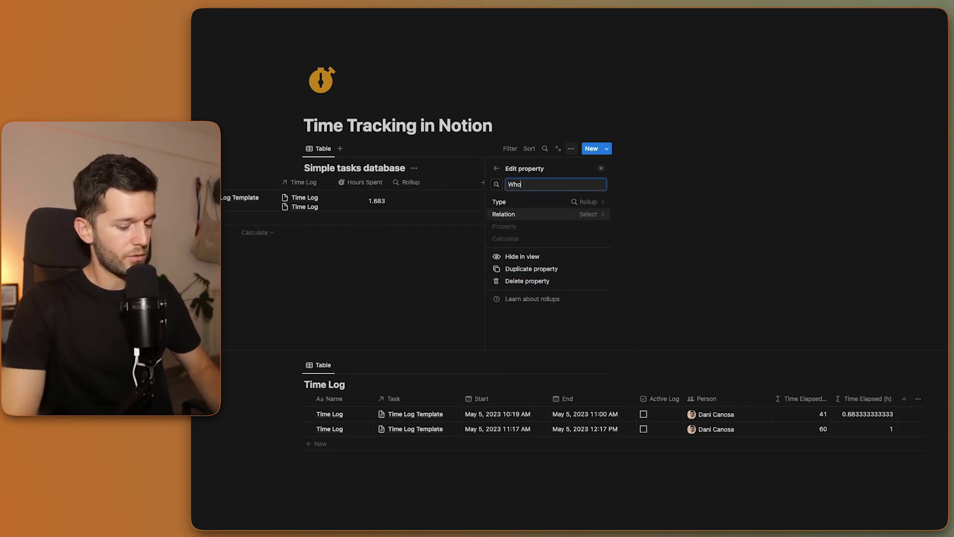
{"action": "type", "text": "'s working on it?"}
Configure the "Who's working on it?" rollup to show unique values of Person from the Time Log relation, and close its settings
{"action": "left_click", "coordinate": [553, 215]}
{"action": "left_click", "coordinate": [512, 249]}
{"action": "left_click", "coordinate": [549, 227]}
{"action": "left_click", "coordinate": [562, 278]}
{"action": "left_click", "coordinate": [579, 240]}
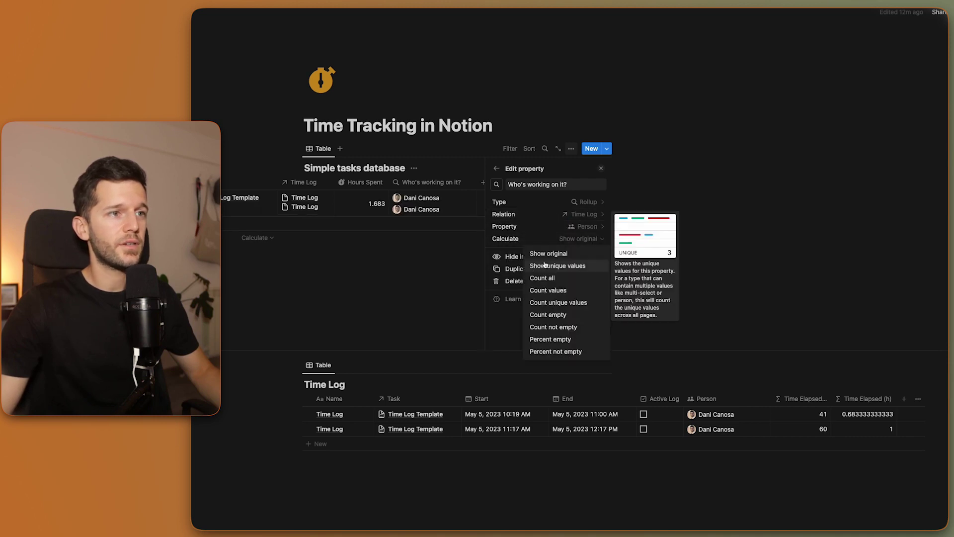
{"action": "left_click", "coordinate": [560, 262]}
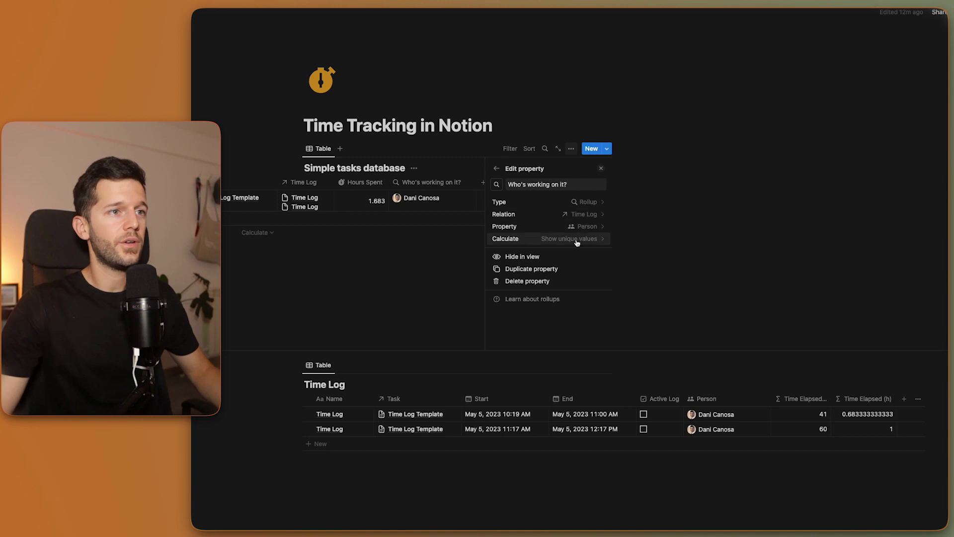
{"action": "left_click", "coordinate": [628, 172]}
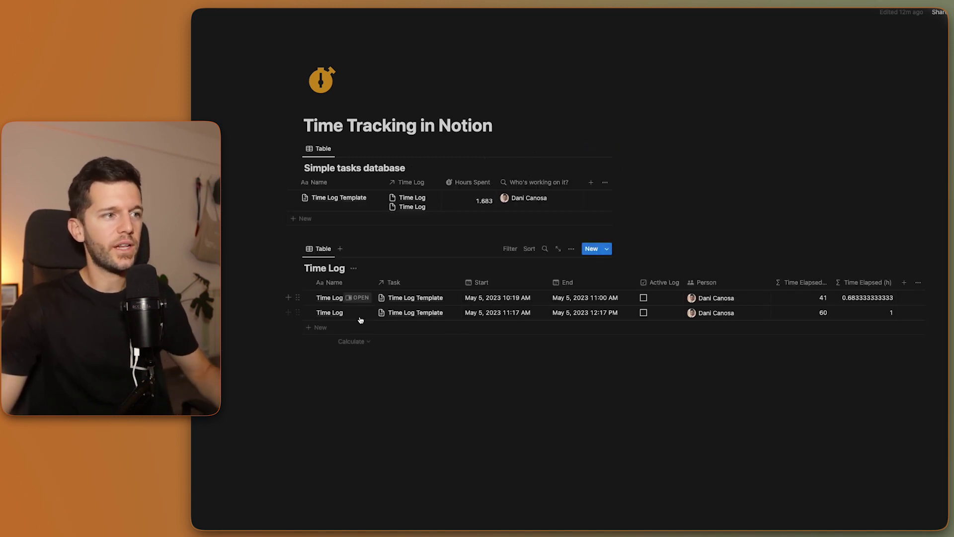
{"action": "left_click", "coordinate": [717, 313]}
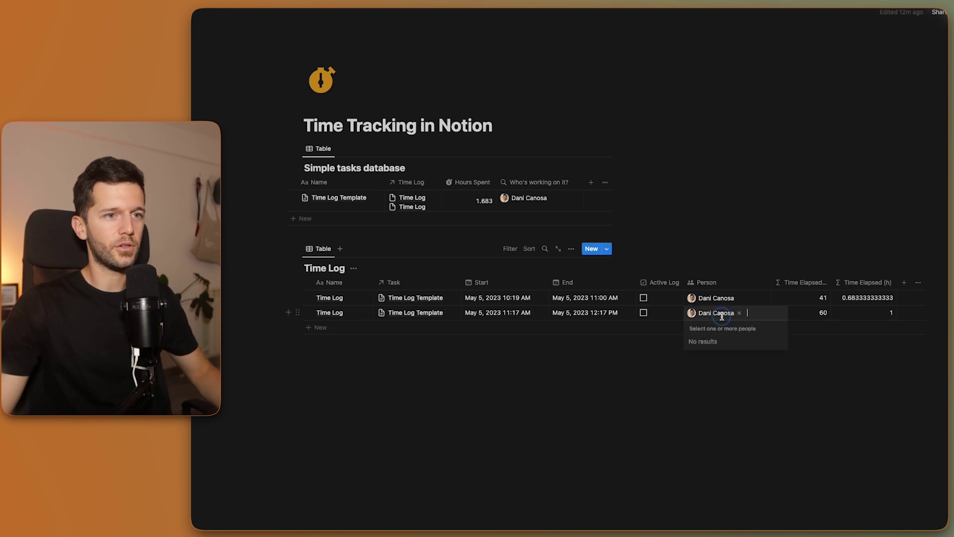
{"action": "left_click", "coordinate": [615, 393]}
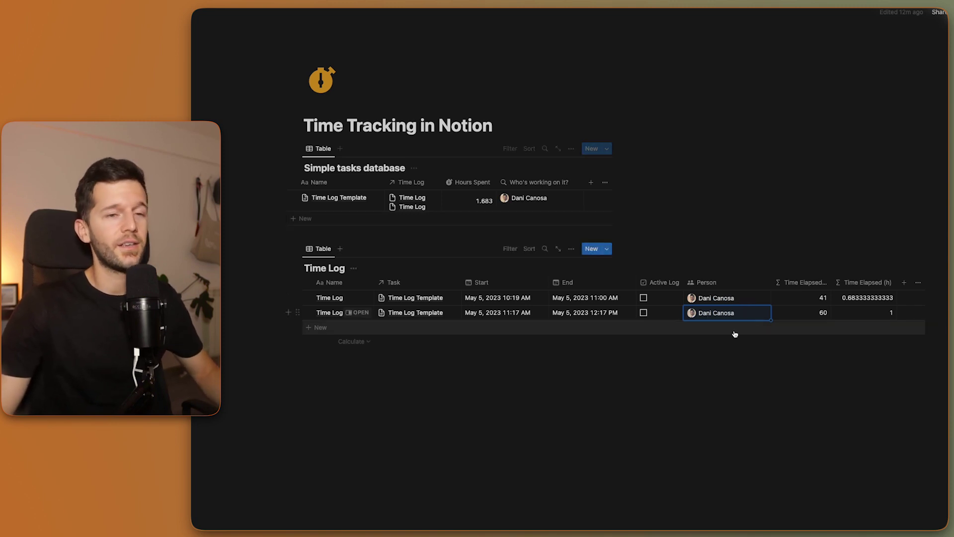
Add a formula property named "Who's working?" to the Time Log database
{"action": "scroll", "coordinate": [736, 302], "scroll_direction": "right", "scroll_amount": 5}
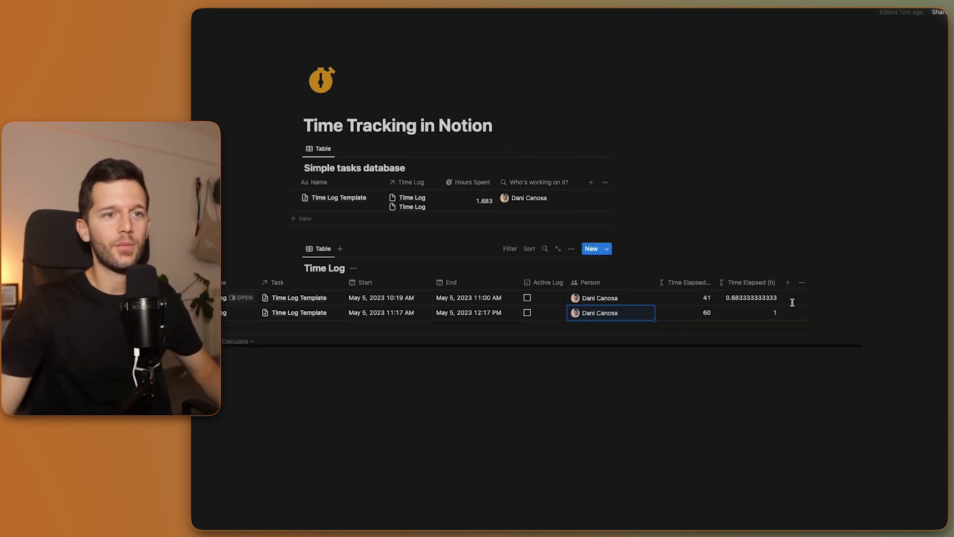
{"action": "left_click", "coordinate": [786, 284]}
{"action": "type", "text": "form"}
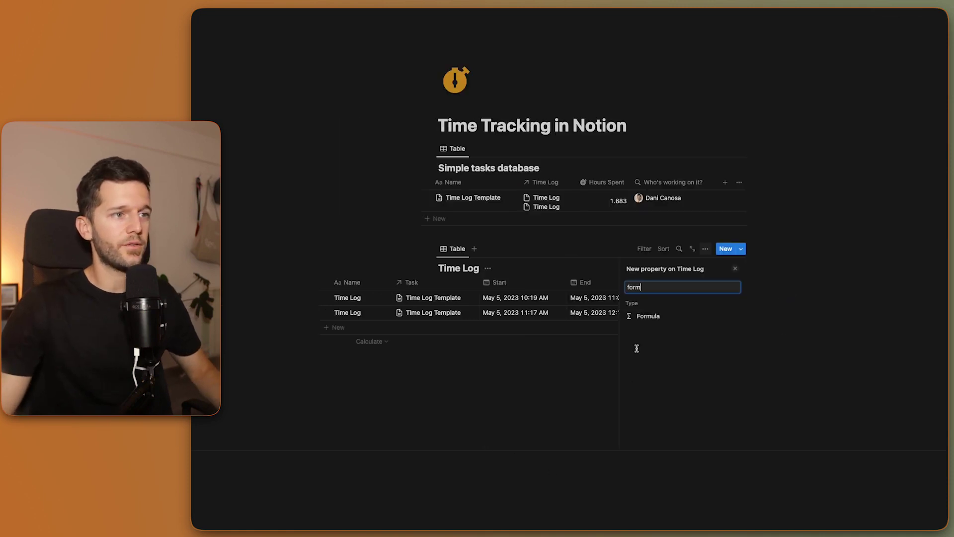
{"action": "left_click", "coordinate": [655, 321]}
{"action": "type", "text": "Who's workin"}
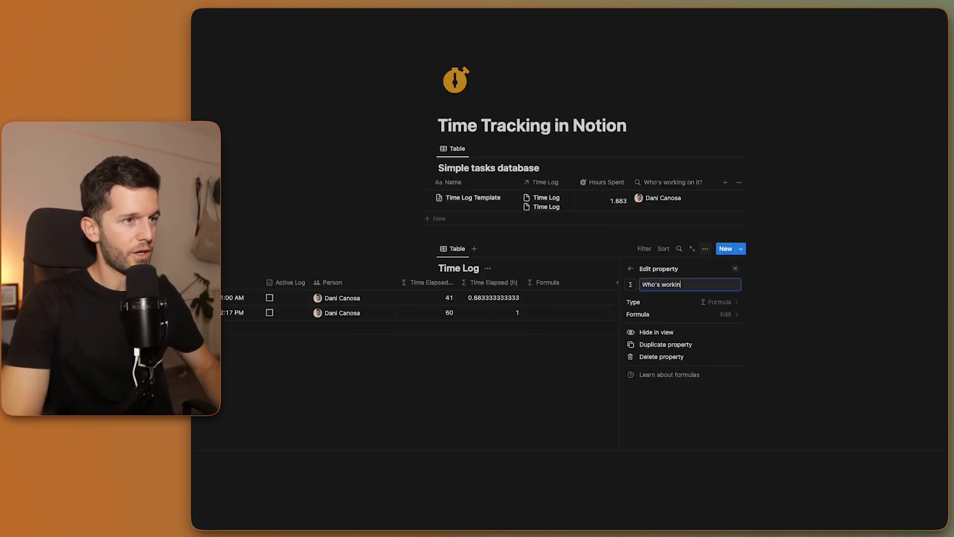
{"action": "type", "text": "g?"}
Set the "Who's working?" formula to if(prop("Active Log") == true, prop("Person"), format(toNumber(""))) and close the property settings
{"action": "left_click", "coordinate": [726, 314]}
{"action": "type", "text": "if(prop(\"Active Log\") == true, prop(\"Person\"), format(toNumber(\"\")))"}
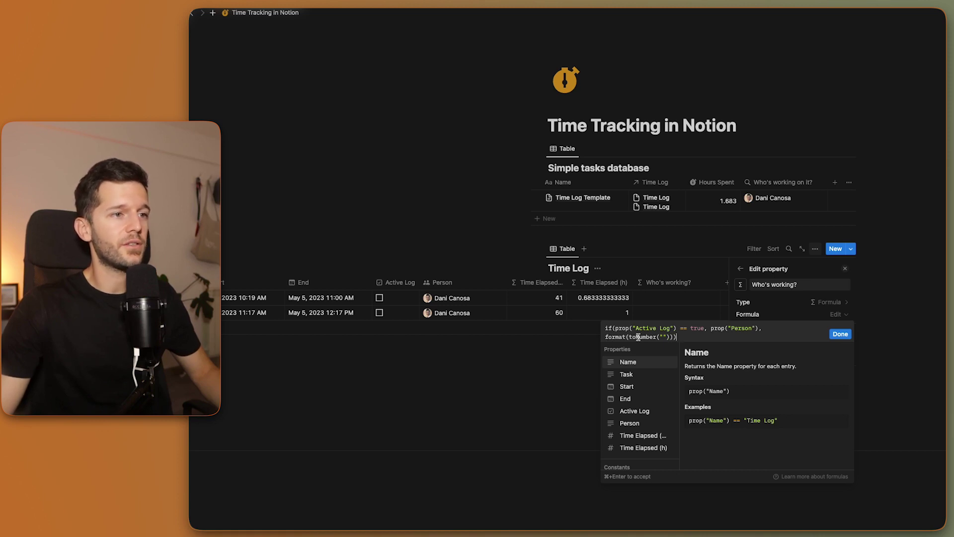
{"action": "left_click", "coordinate": [845, 336]}
{"action": "left_click", "coordinate": [845, 270]}
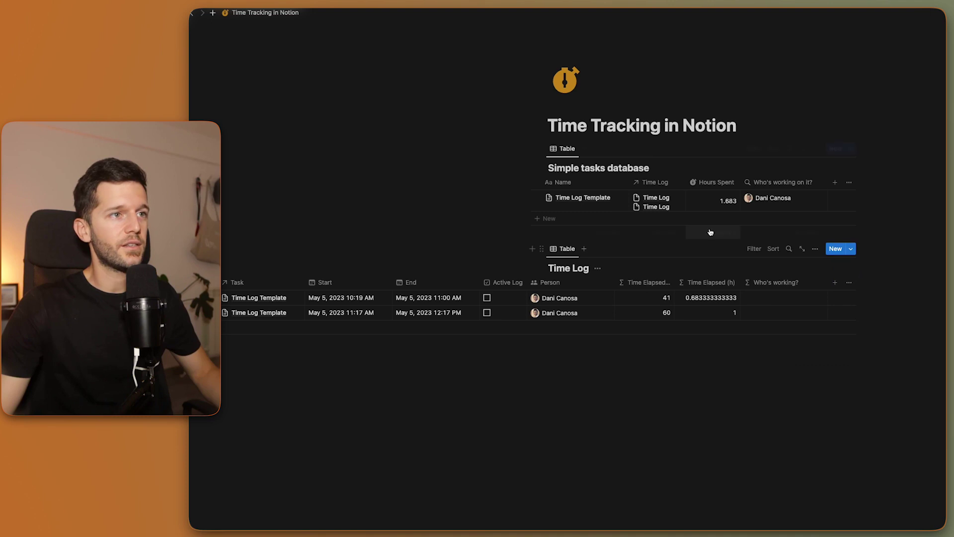
Switch the source property of the "Who's working on it?" rollup in Simple tasks database to "Who's working?"
{"action": "left_click", "coordinate": [821, 197]}
{"action": "left_click", "coordinate": [759, 264]}
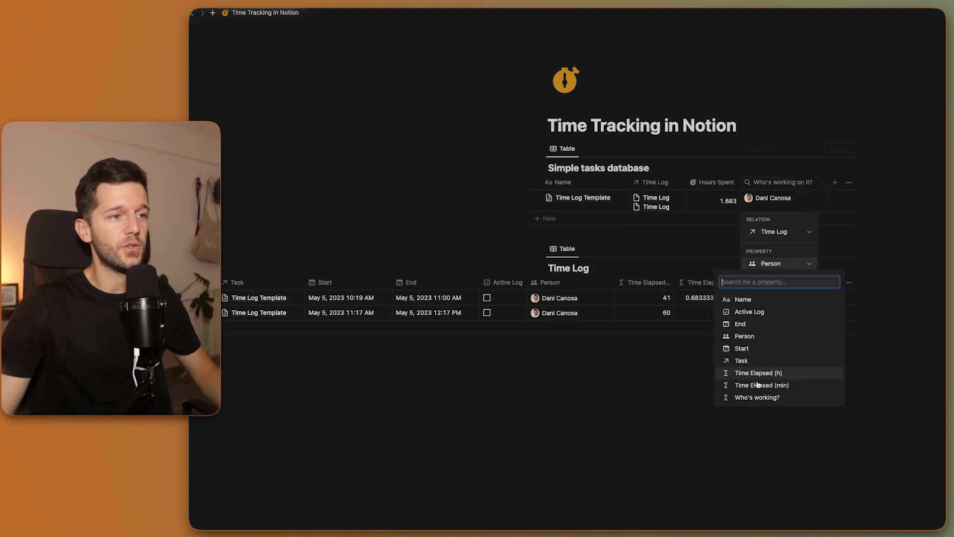
{"action": "left_click", "coordinate": [757, 397]}
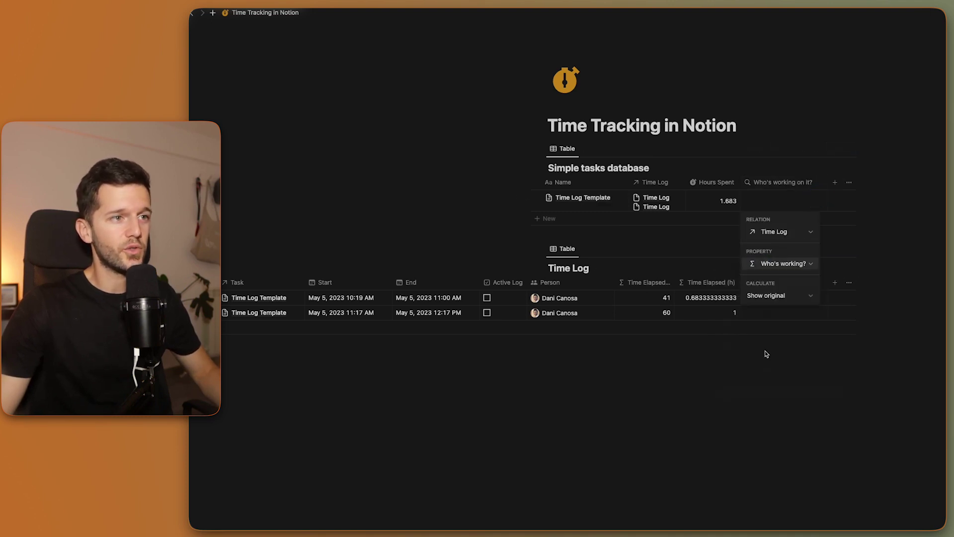
{"action": "left_click", "coordinate": [800, 391]}
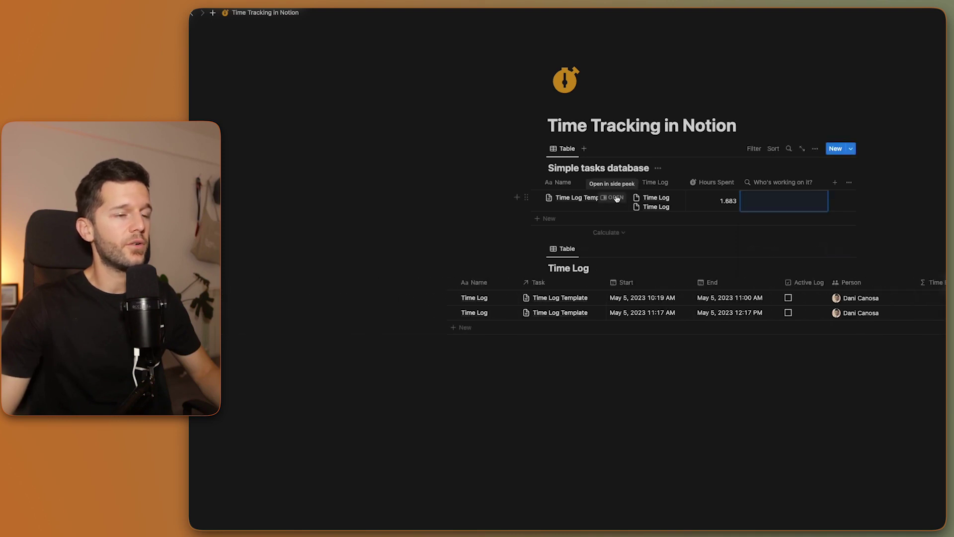
Open the Time Log Template task in side peek and start logging a new time entry
{"action": "left_click", "coordinate": [615, 198]}
{"action": "left_click", "coordinate": [749, 308]}
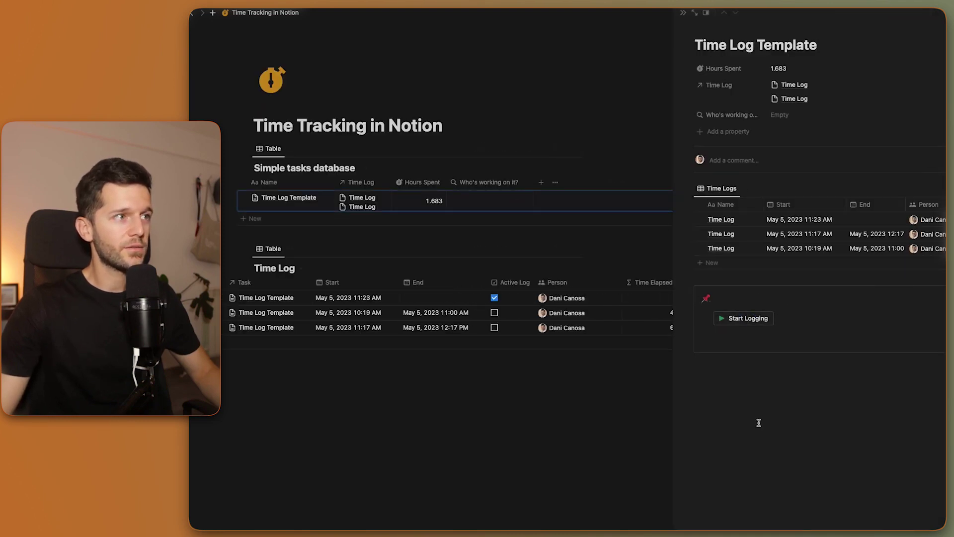
{"action": "left_click", "coordinate": [638, 230]}
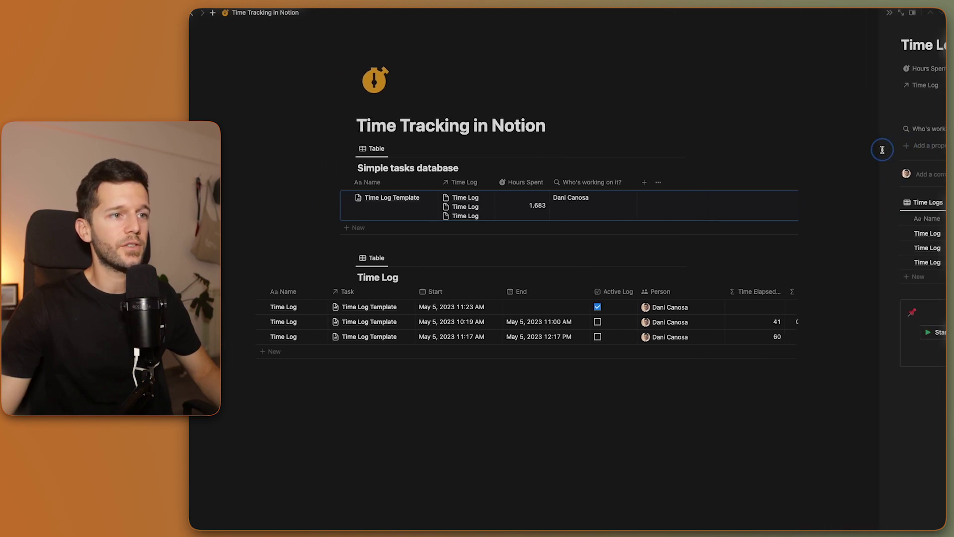
Check the "Who's working?" column for the active log, stop the logging, and close the task's side peek
{"action": "scroll", "coordinate": [620, 311], "scroll_direction": "right", "scroll_amount": 5}
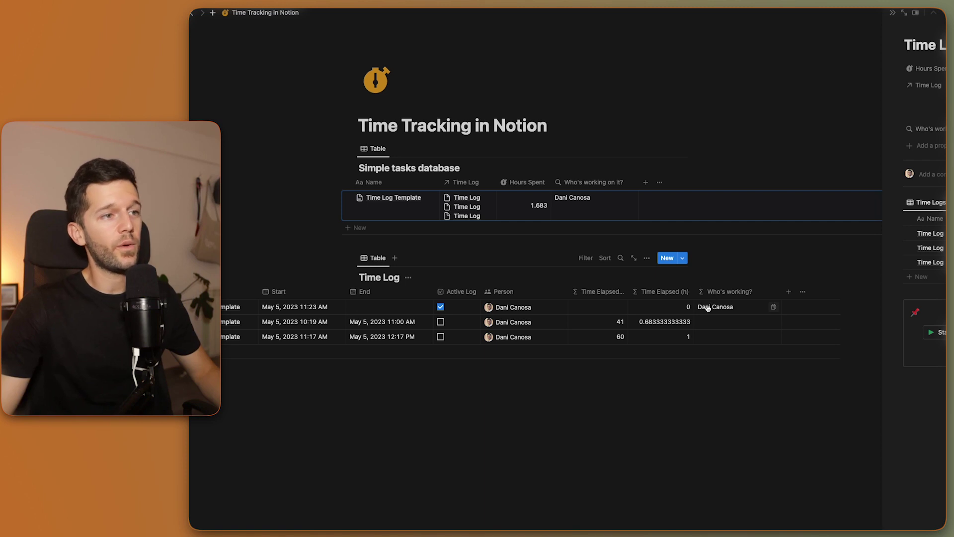
{"action": "scroll", "coordinate": [577, 201], "scroll_direction": "left", "scroll_amount": 1}
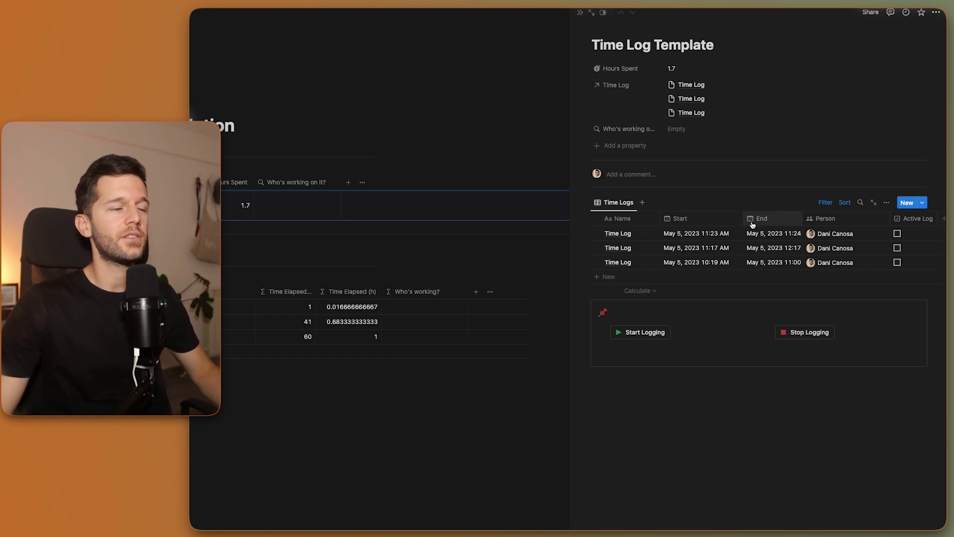
{"action": "key", "text": "Escape"}
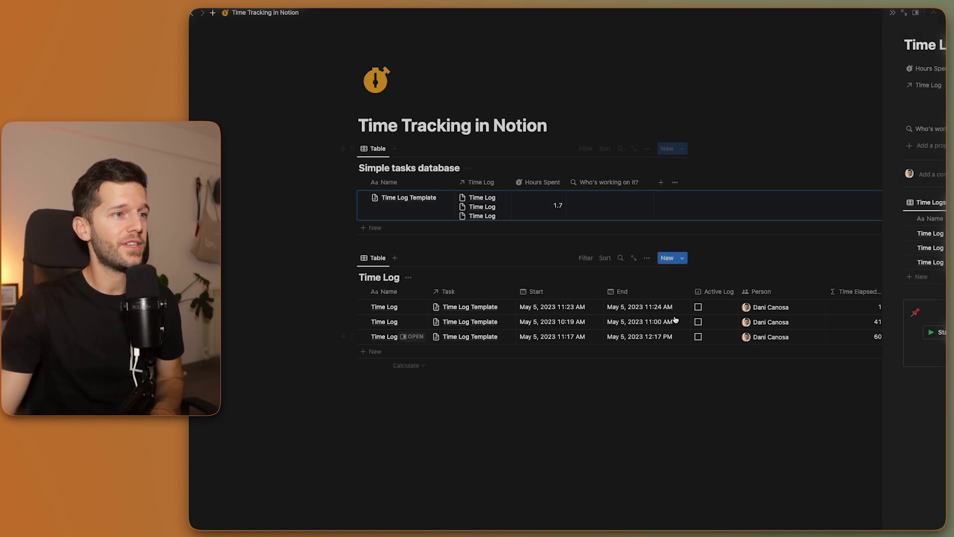
{"action": "key", "text": "Escape"}
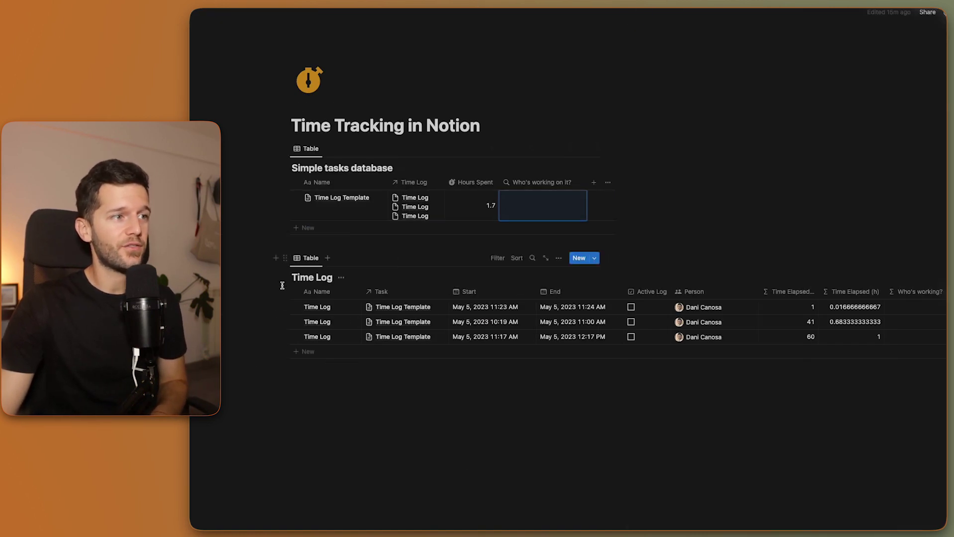